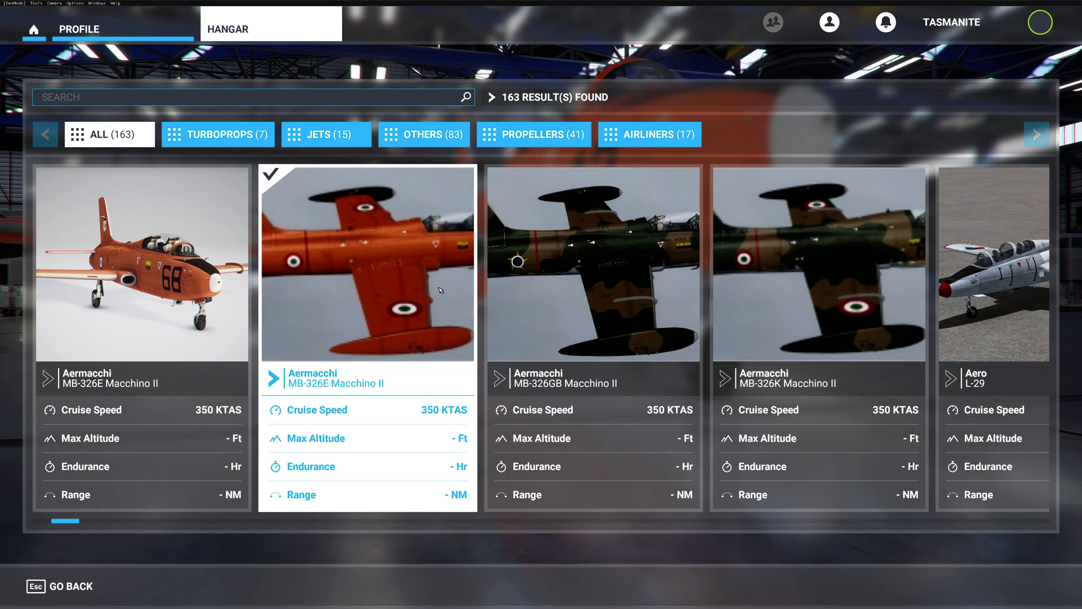
Select the orange number 68 Aermacchi MB-326E Macchino II in the hangar and look over its liveries
left_click(125, 311)
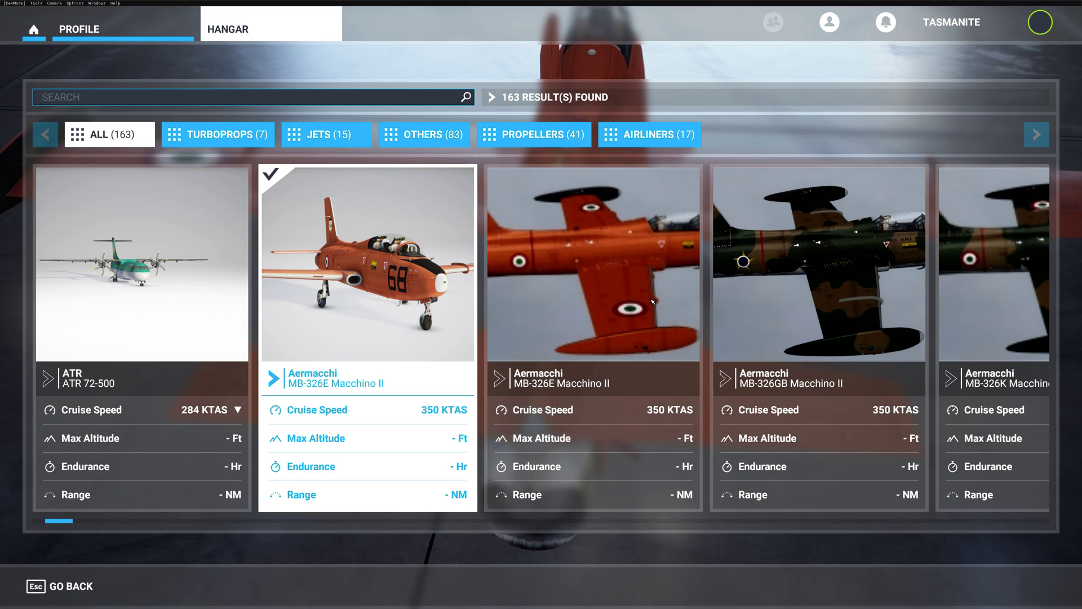
left_click(82, 586)
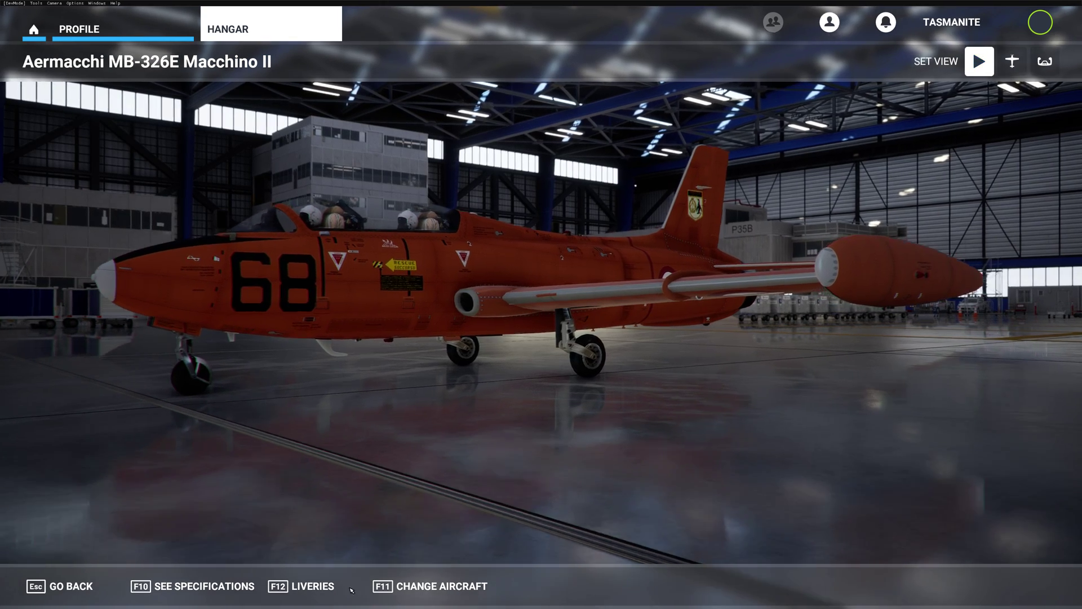
left_click(314, 587)
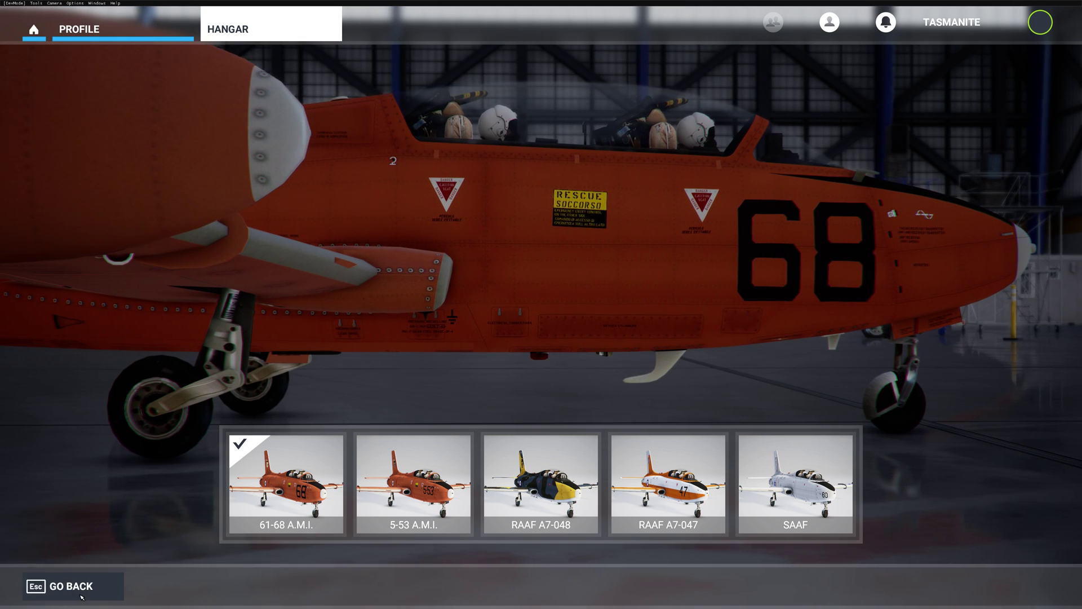
left_click(68, 587)
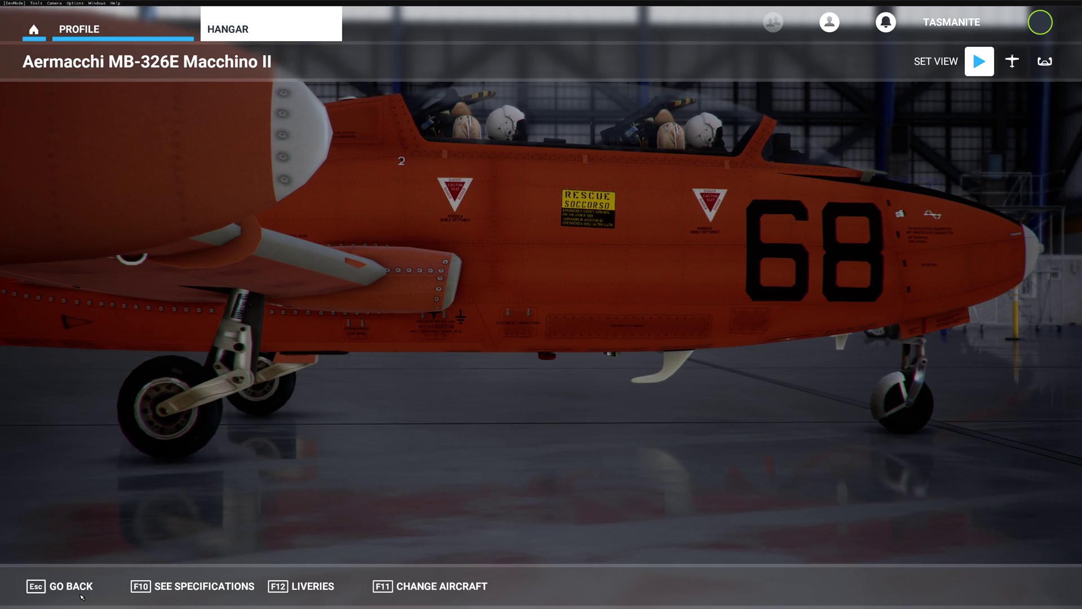
Change the aircraft to the other Aermacchi MB-326E Macchino II with the photo thumbnail and show its liveries
left_click(426, 587)
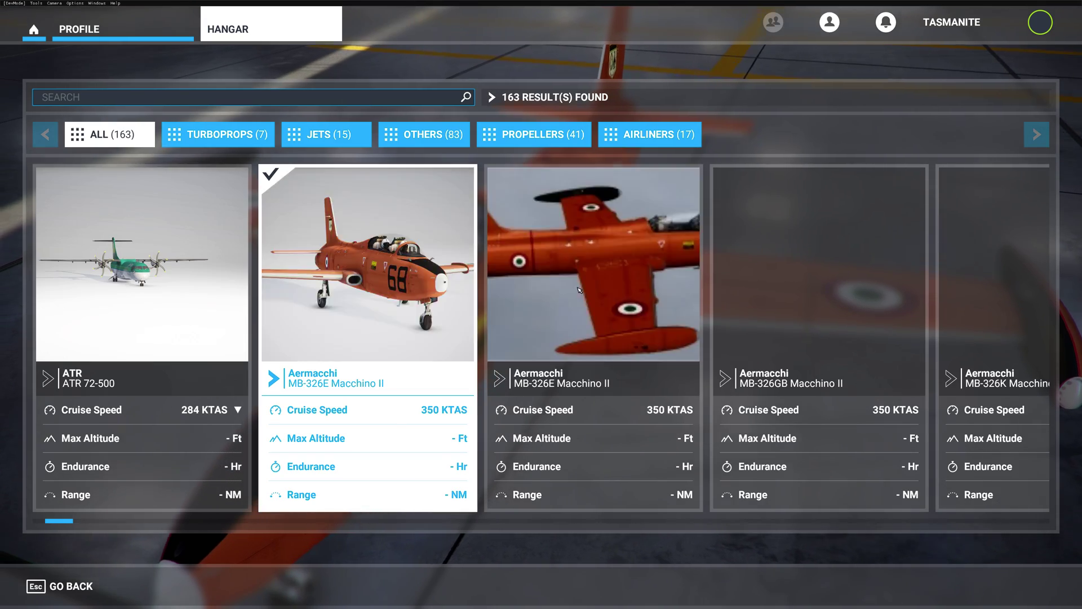
scroll(580, 289, "down", 1)
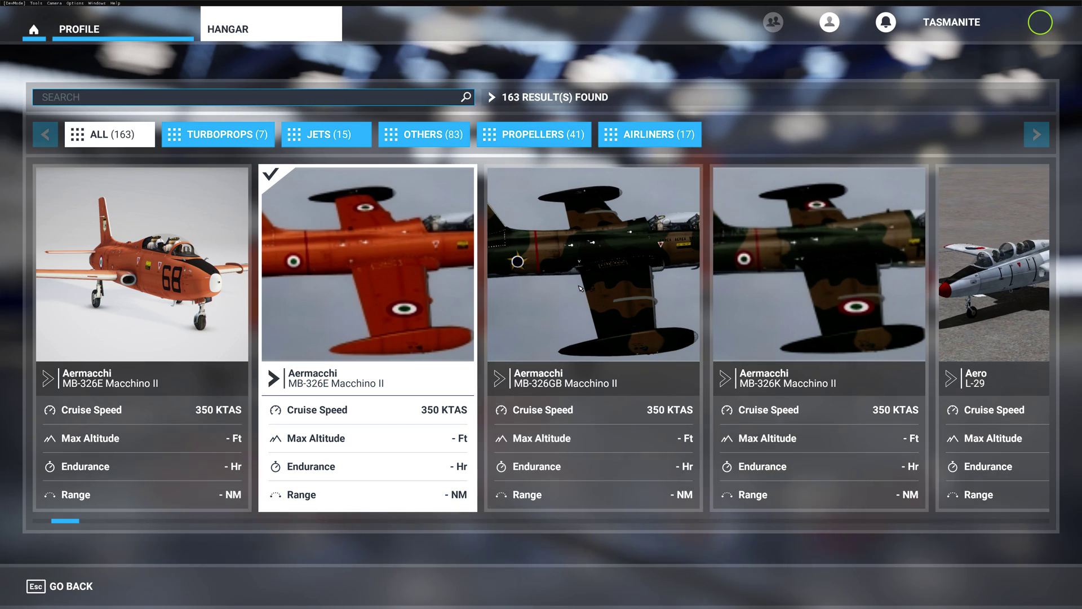
left_click(67, 586)
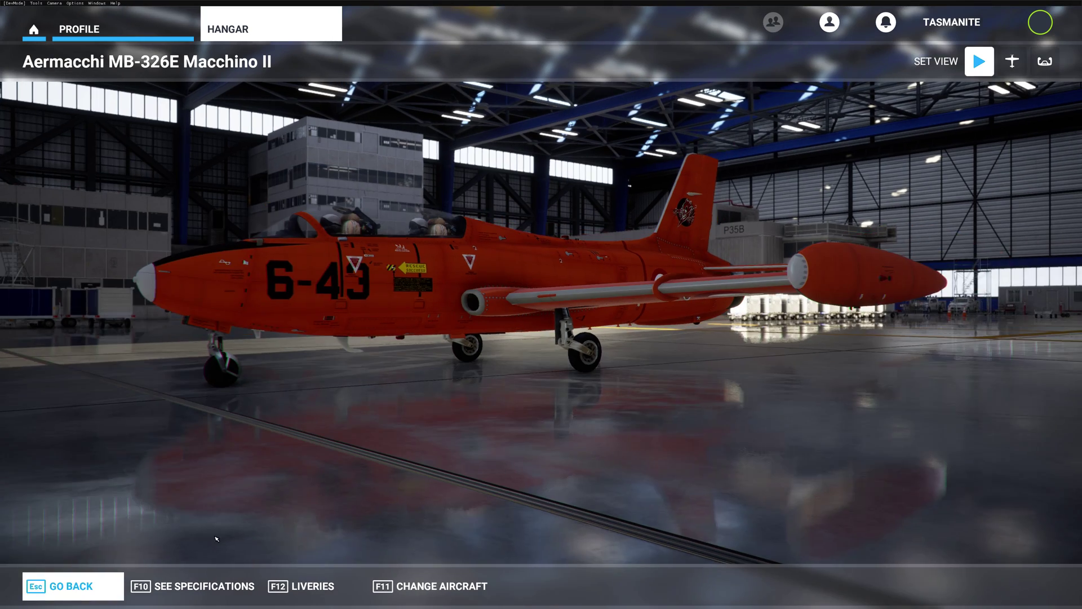
left_click(307, 585)
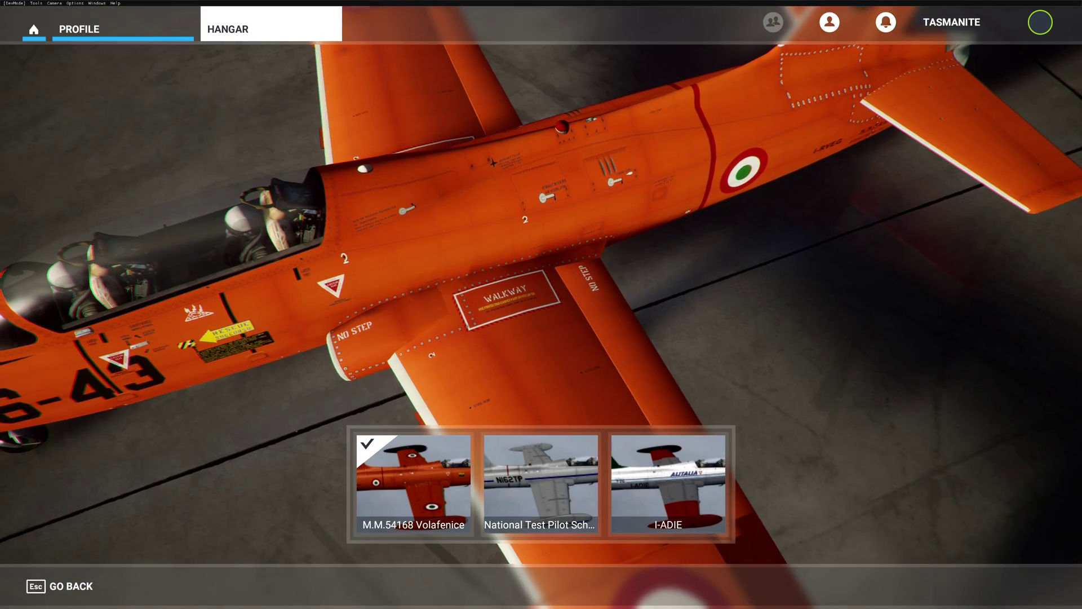
Switch to File Explorer and open the texture.AZ folder of the MB326_Unarmed aircraft in the Community mb326unarm package
key("alt+Tab")
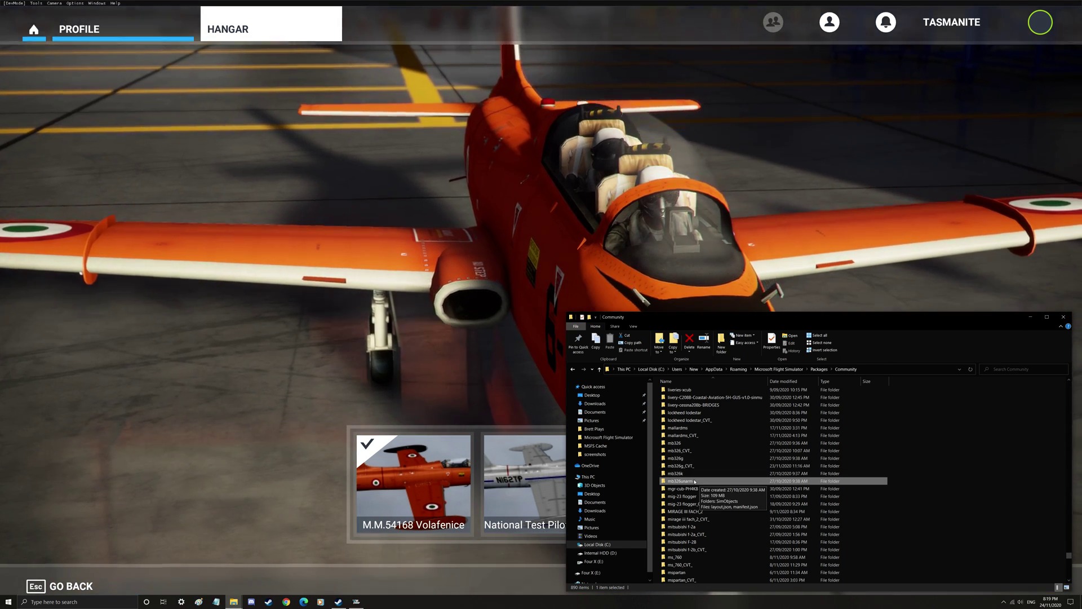
double_click(677, 484)
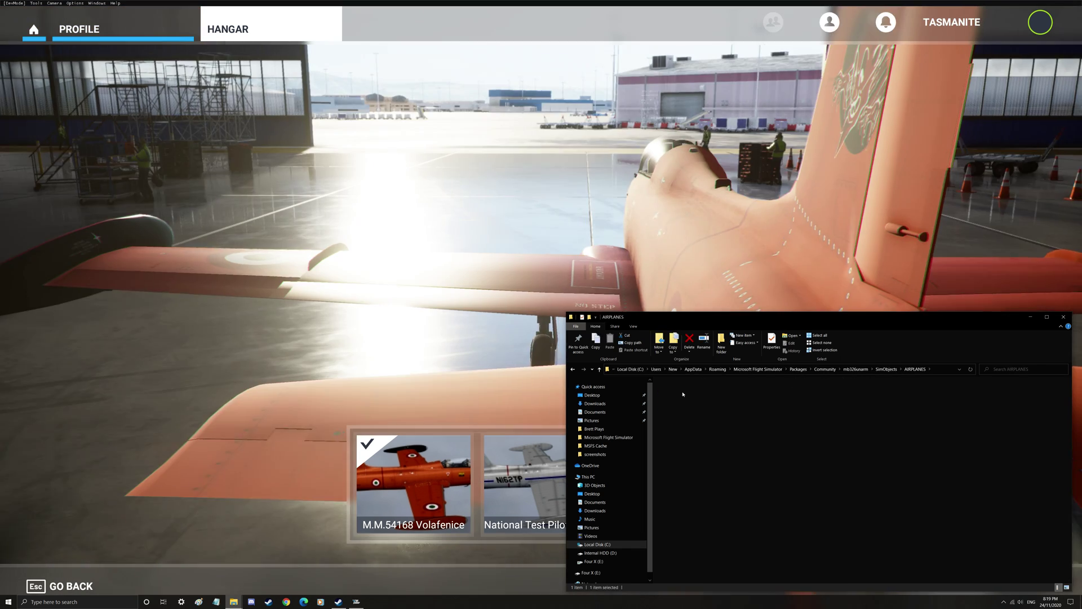
double_click(682, 392)
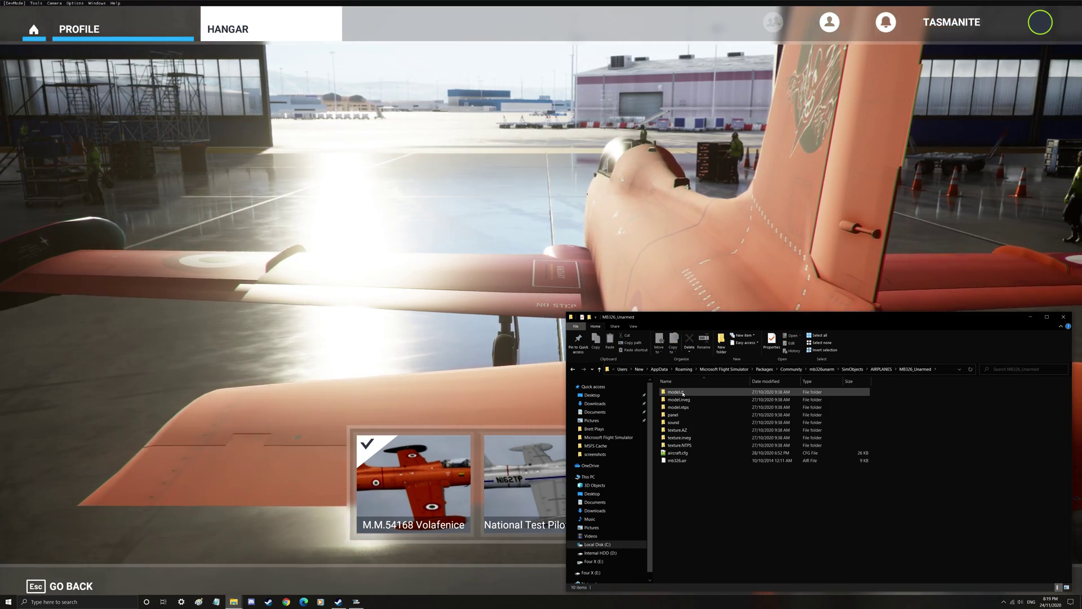
double_click(678, 430)
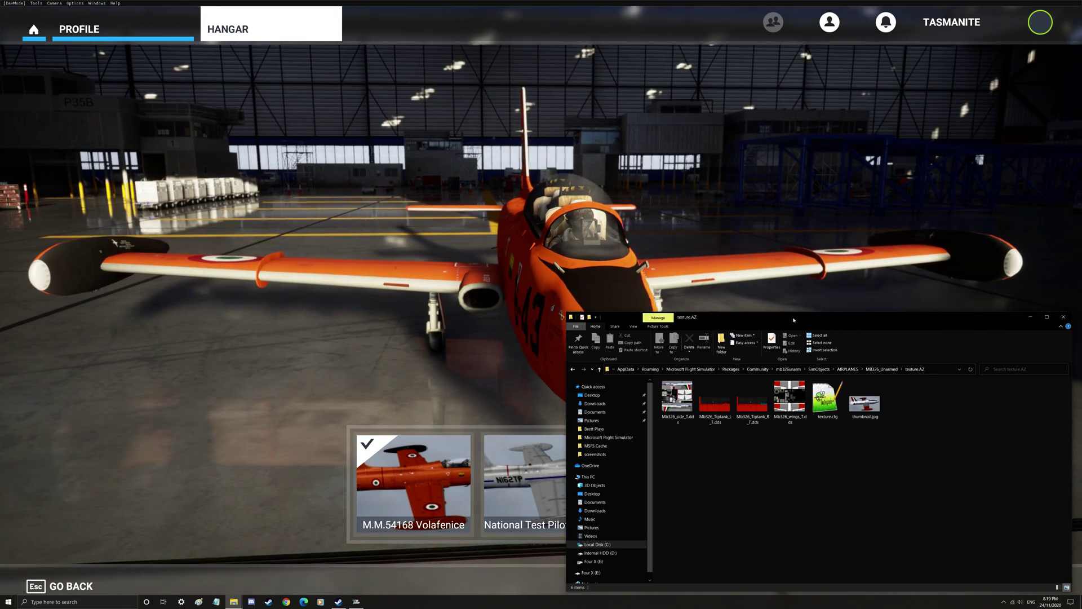
Move the folder window clear of the livery thumbnails and inspect the texture.ineg and texture.NTPS folders for their thumbnail images
left_click_drag(793, 318, 778, 144)
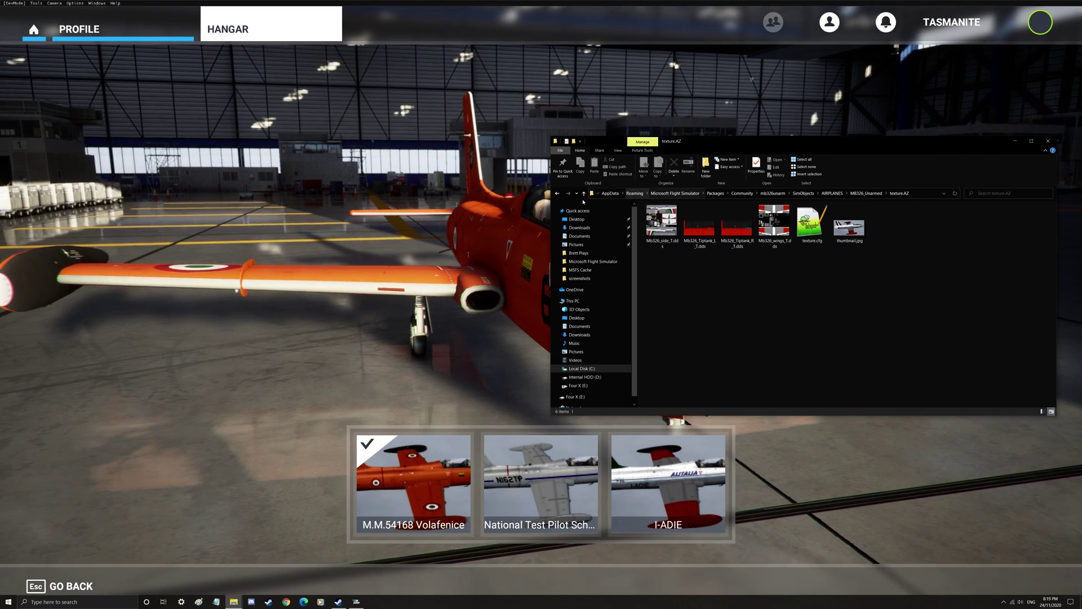
left_click(584, 193)
left_click(662, 261)
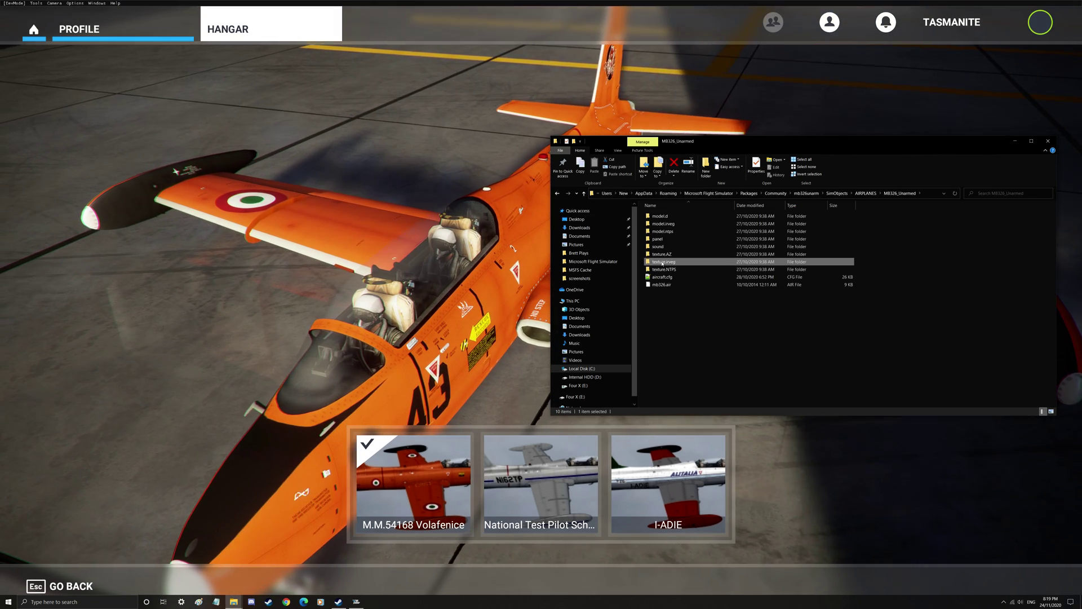
double_click(663, 261)
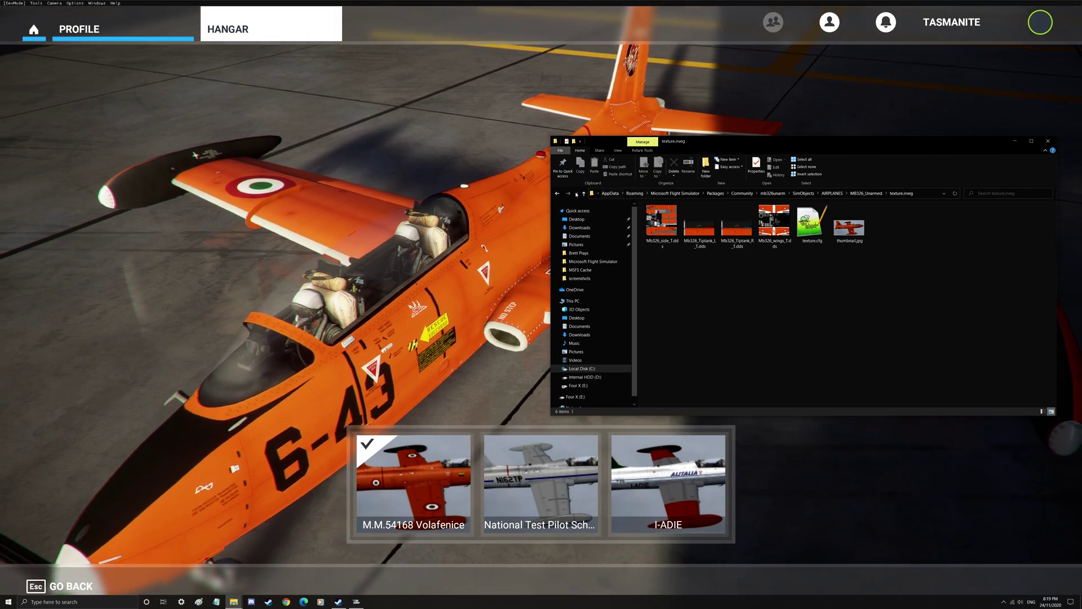
left_click(584, 193)
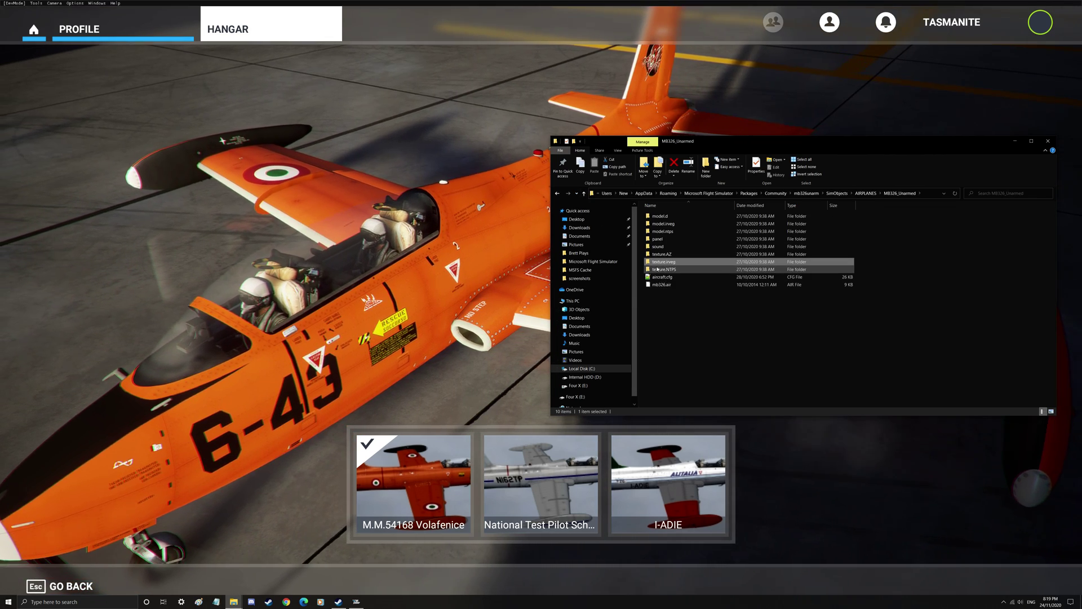
double_click(657, 269)
left_click(849, 227)
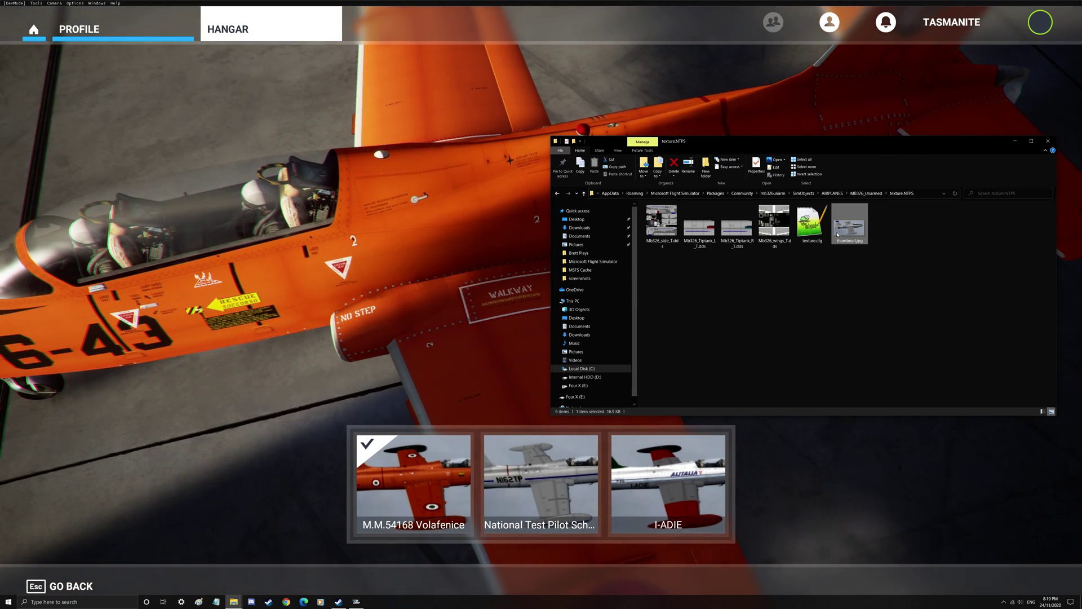
Go back up to the AIRPLANES folder, reopen MB326_Unarmed, and move the folder window lower on the desktop
left_click(585, 195)
left_click(584, 194)
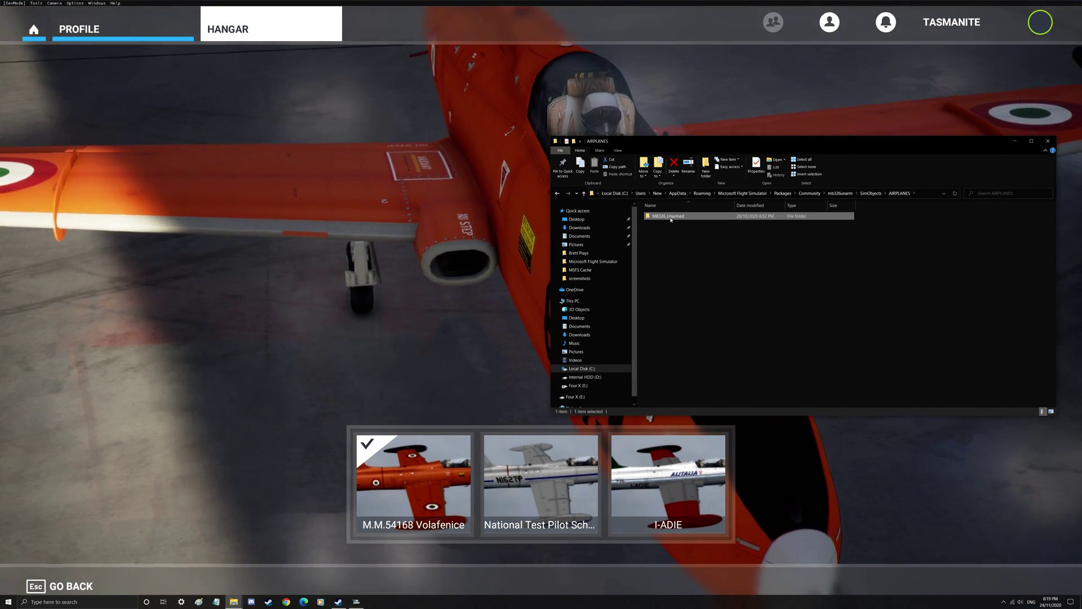
double_click(672, 219)
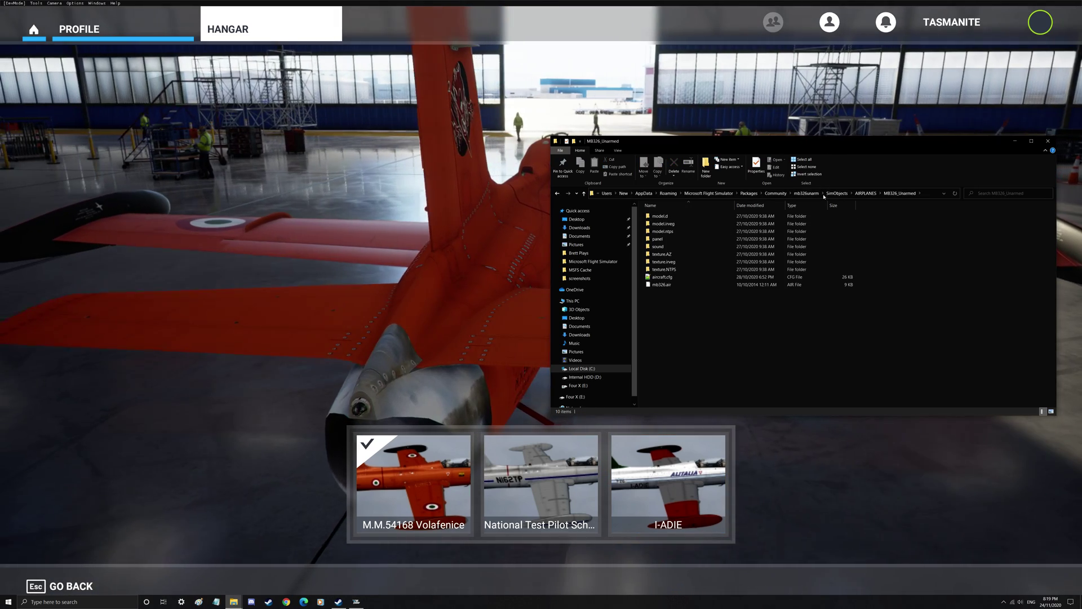
left_click_drag(827, 141, 841, 306)
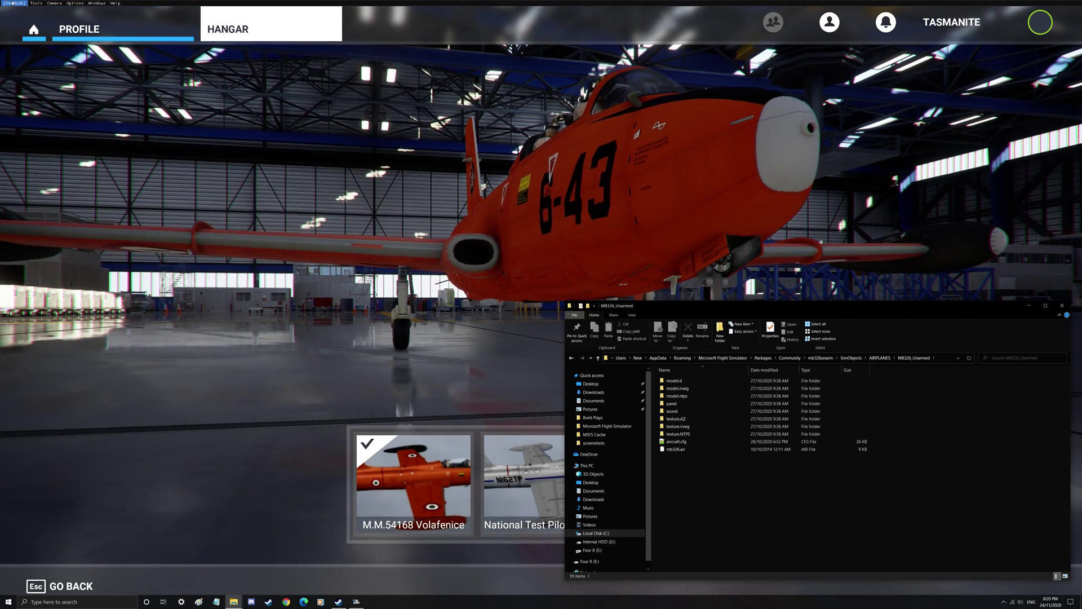
Switch to Microsoft Flight Simulator, leave the hangar, and check the Developer Mode setting in the general options
left_click(120, 480)
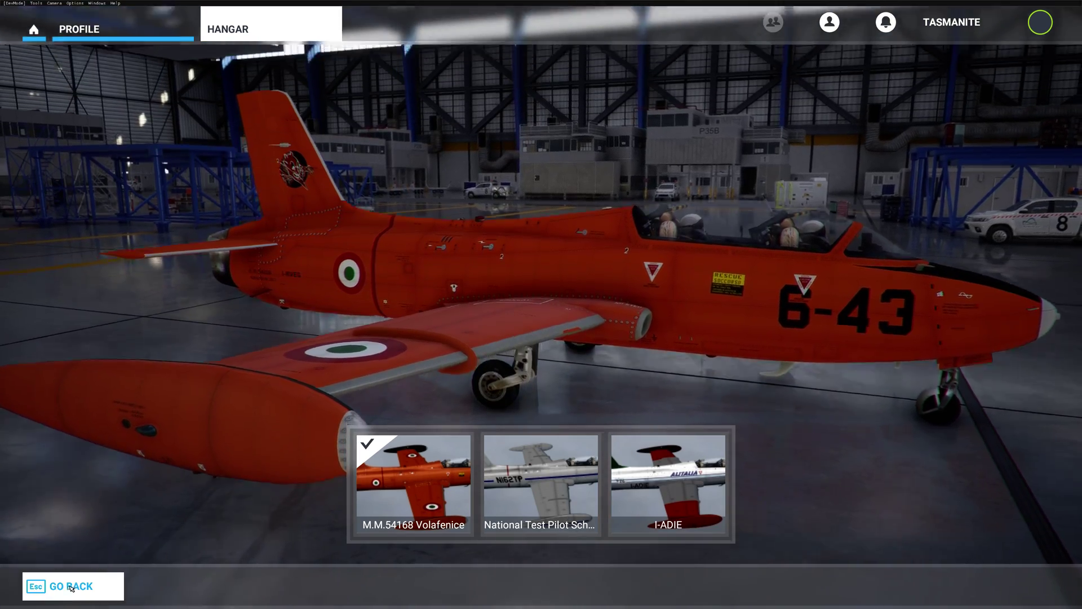
left_click(67, 590)
left_click(71, 586)
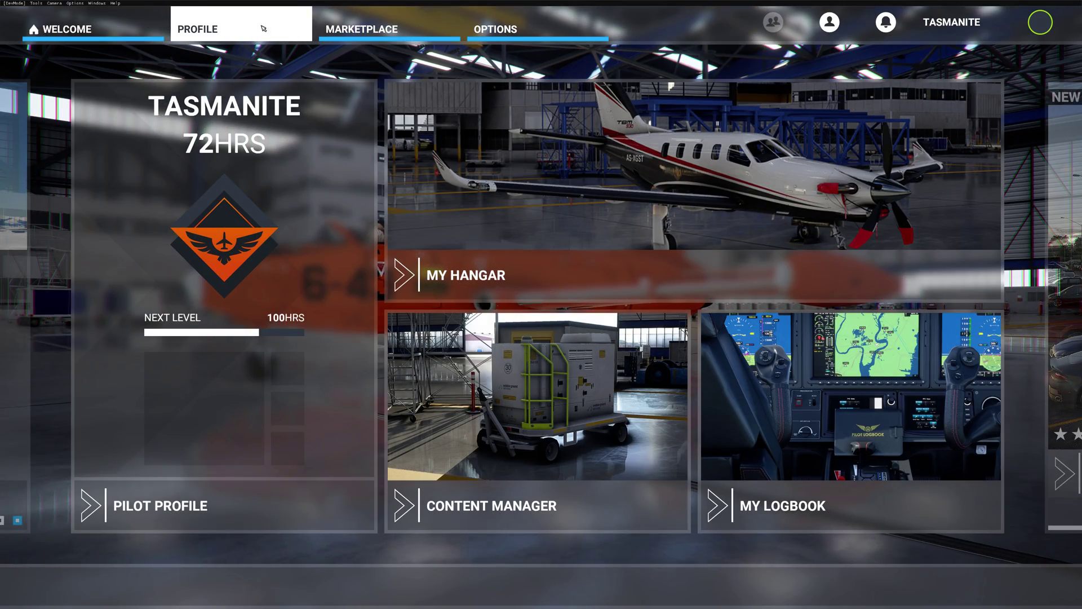
left_click(505, 29)
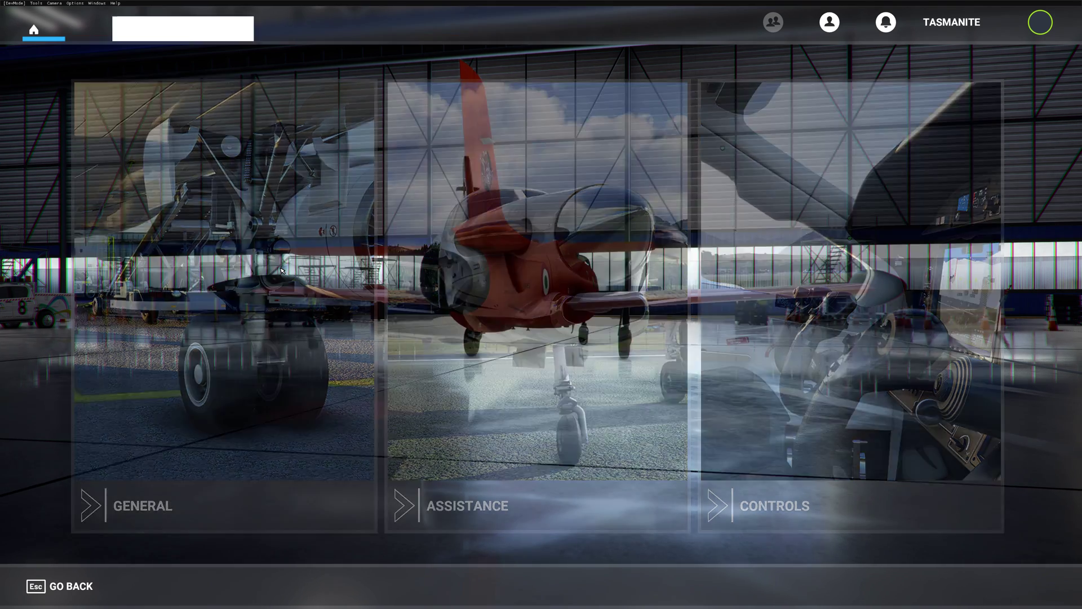
left_click(281, 271)
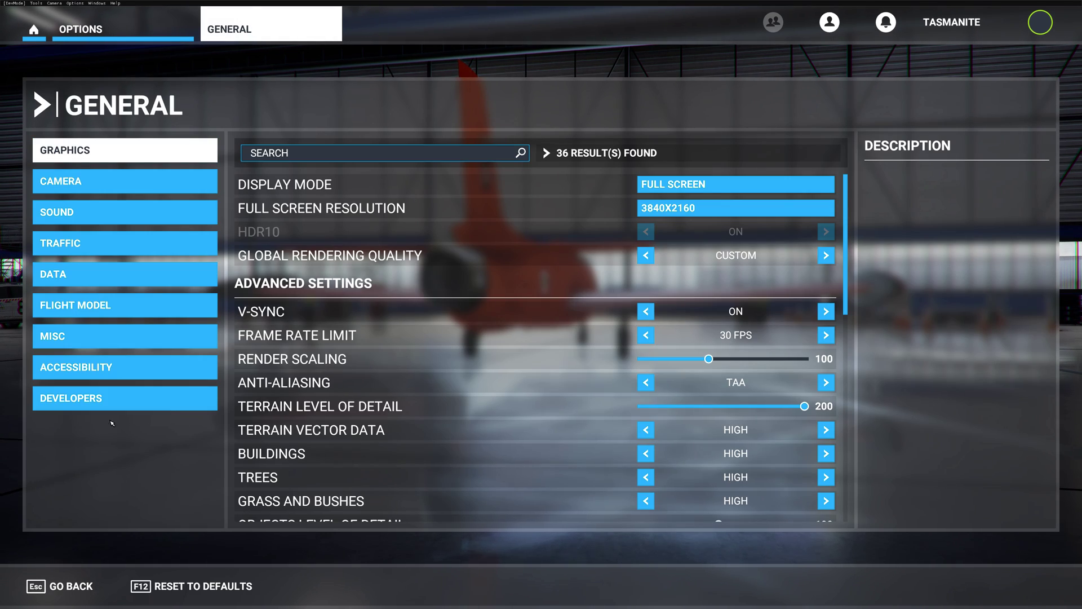
left_click(88, 402)
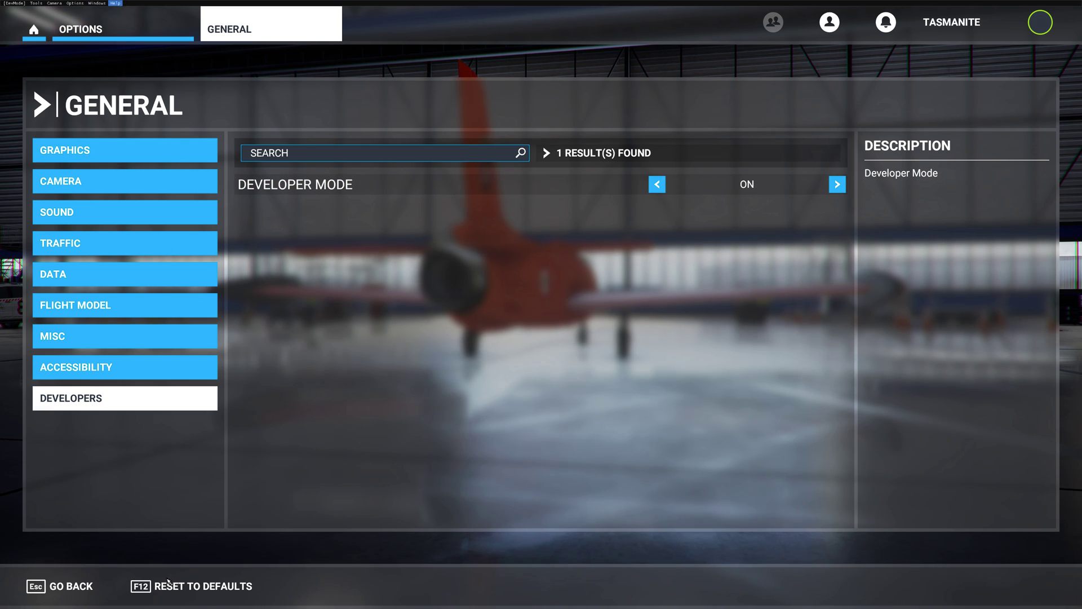
left_click(71, 587)
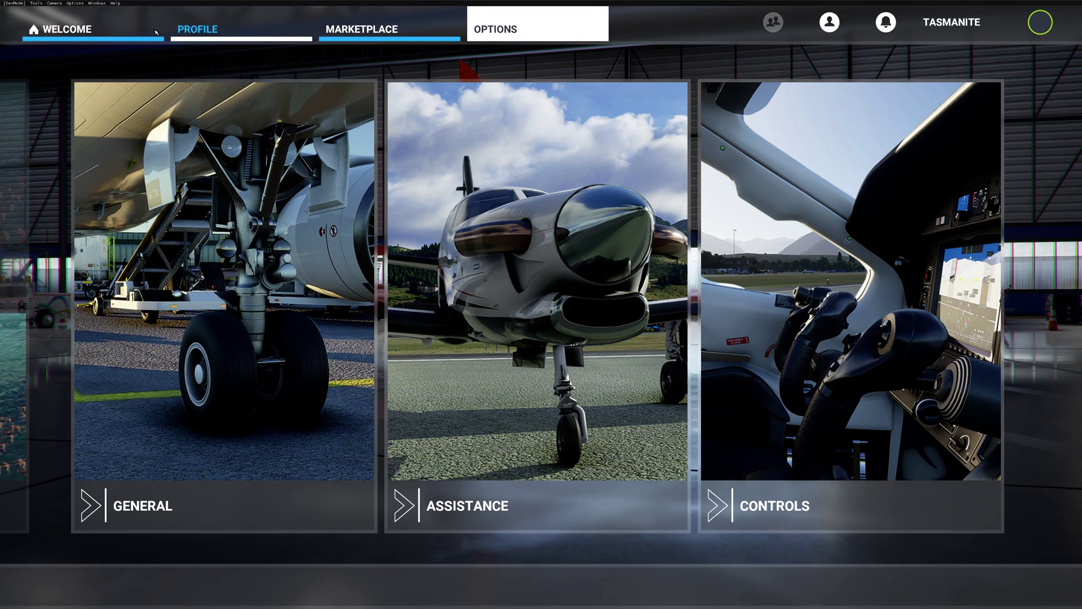
Return to the aircraft in the hangar, create a developer project named MyProject, and place the Project Editor beside the Inspector
left_click(207, 31)
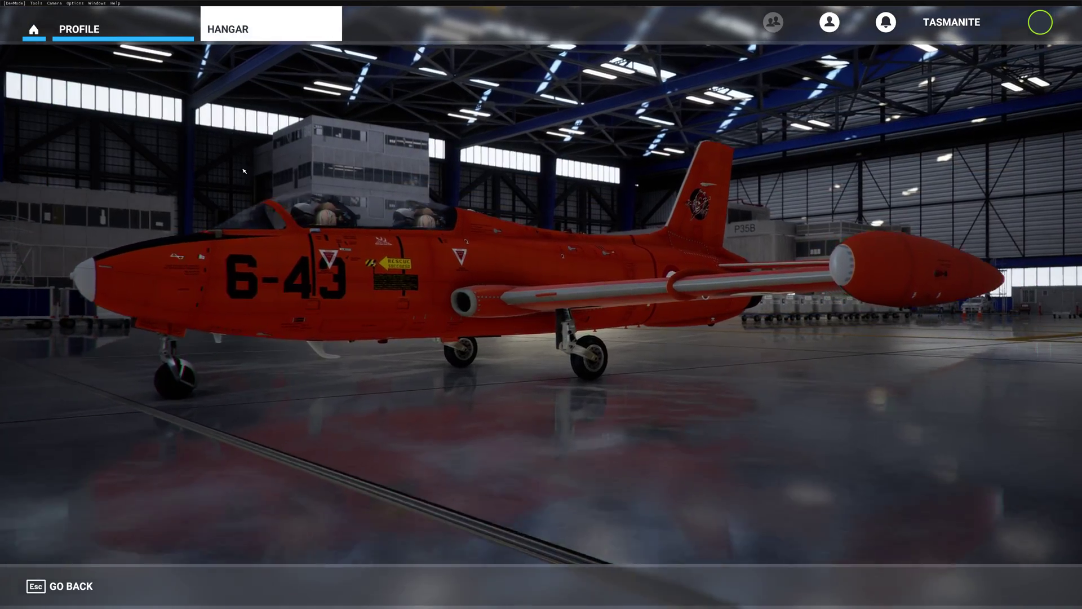
left_click(14, 3)
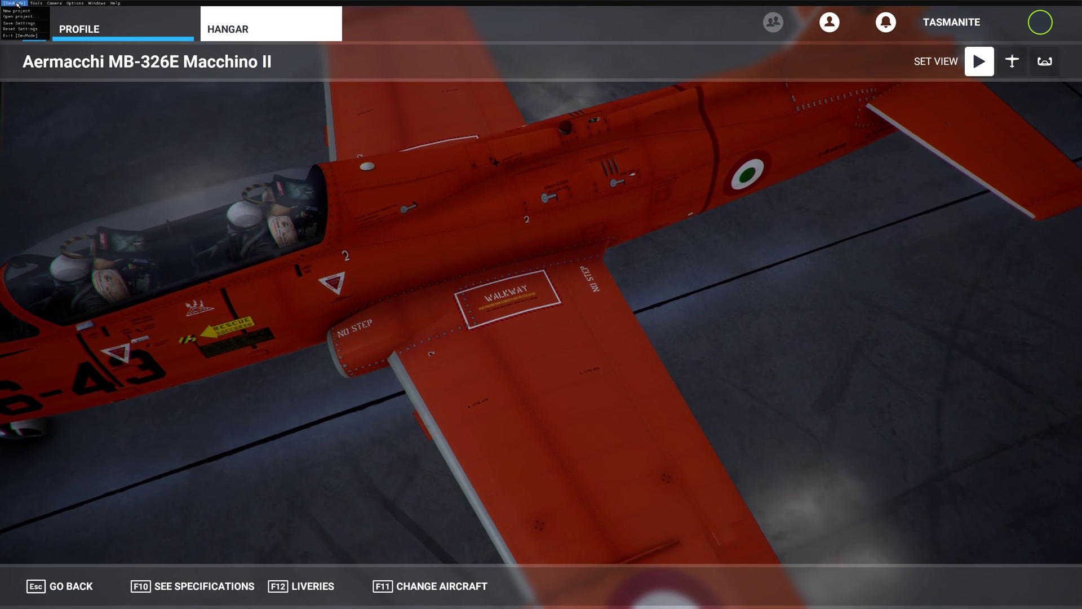
left_click(19, 9)
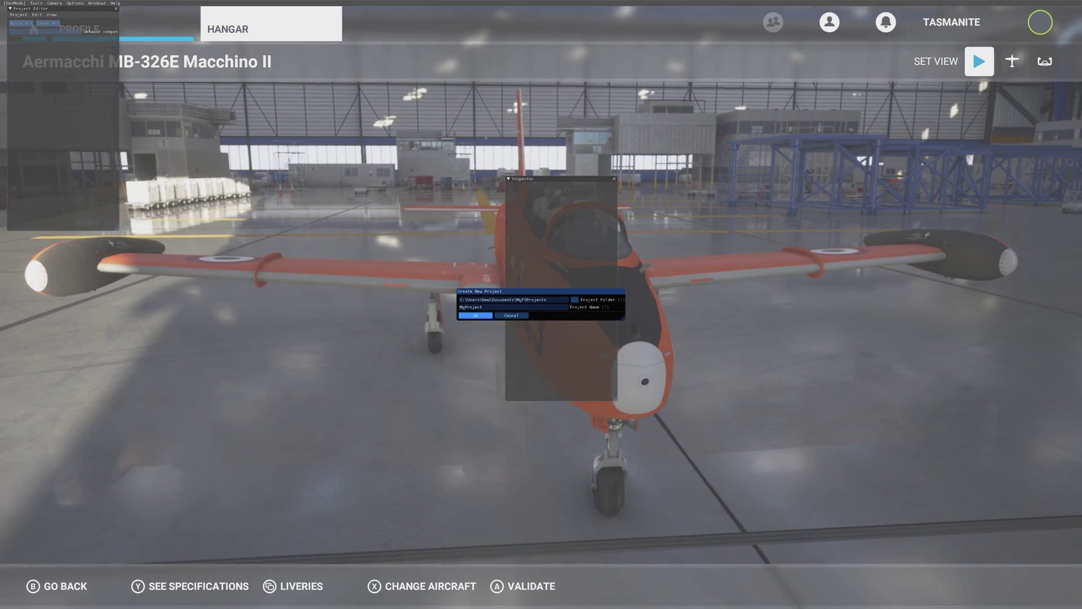
left_click(474, 315)
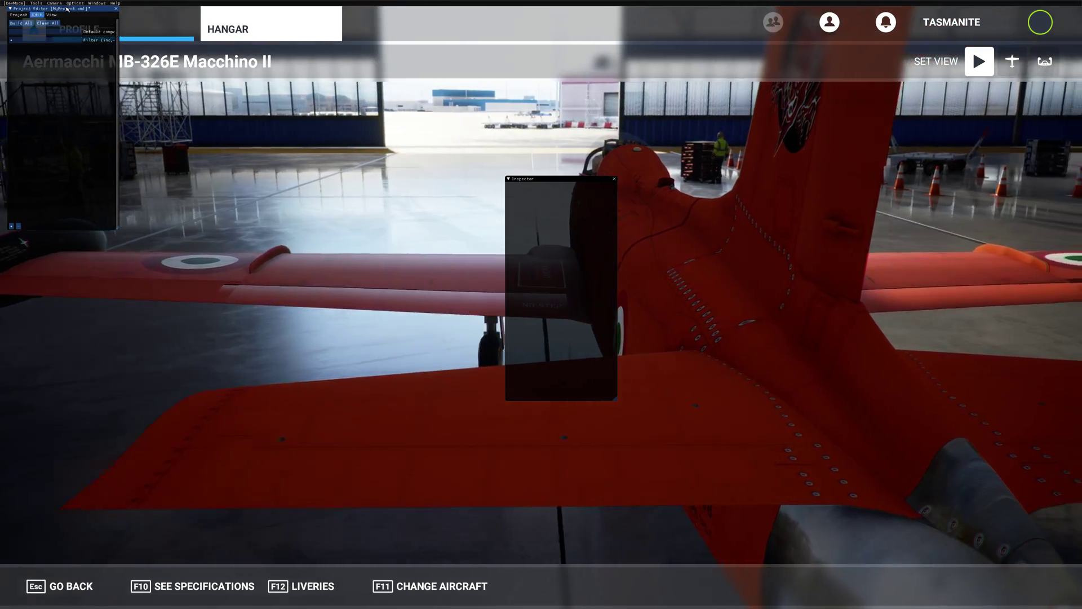
left_click_drag(67, 8, 376, 220)
left_click_drag(411, 183, 441, 181)
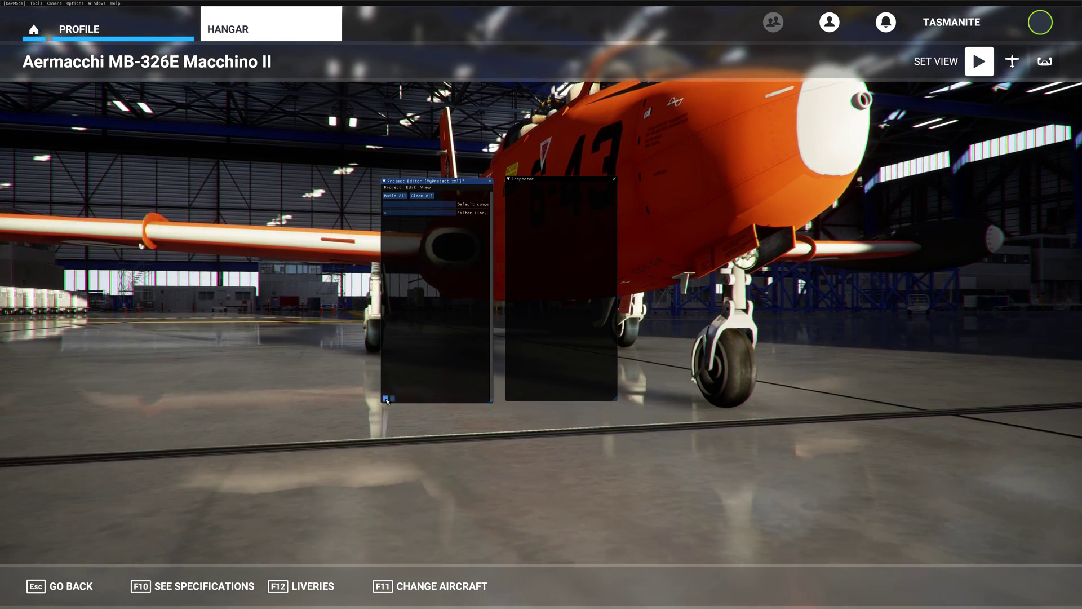
Add a package named mb226un of type ModelLib to the project
left_click(385, 399)
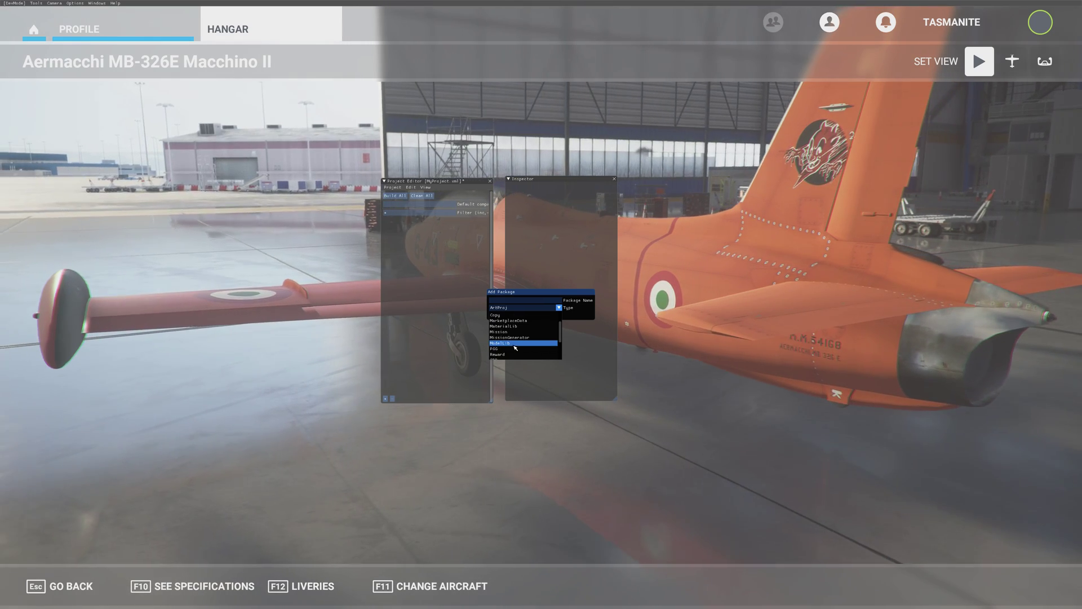
left_click(515, 347)
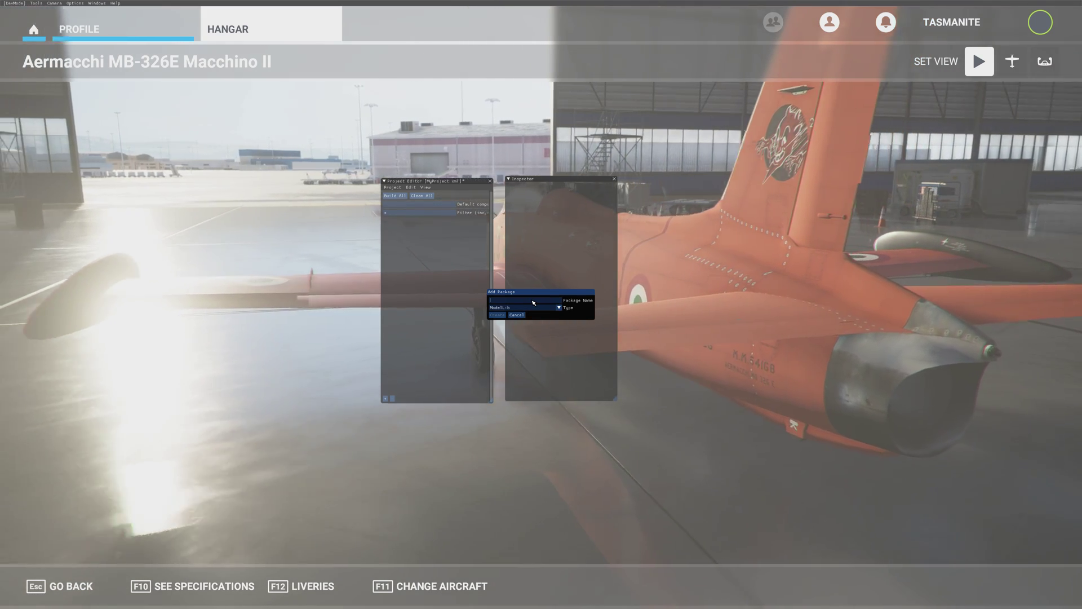
left_click(534, 301)
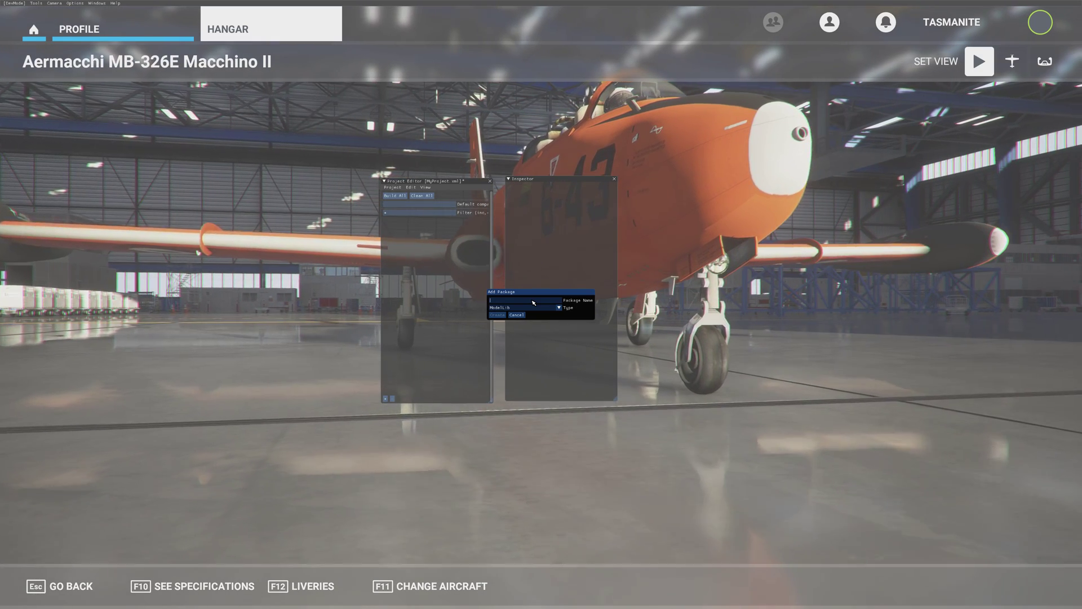
type("mb")
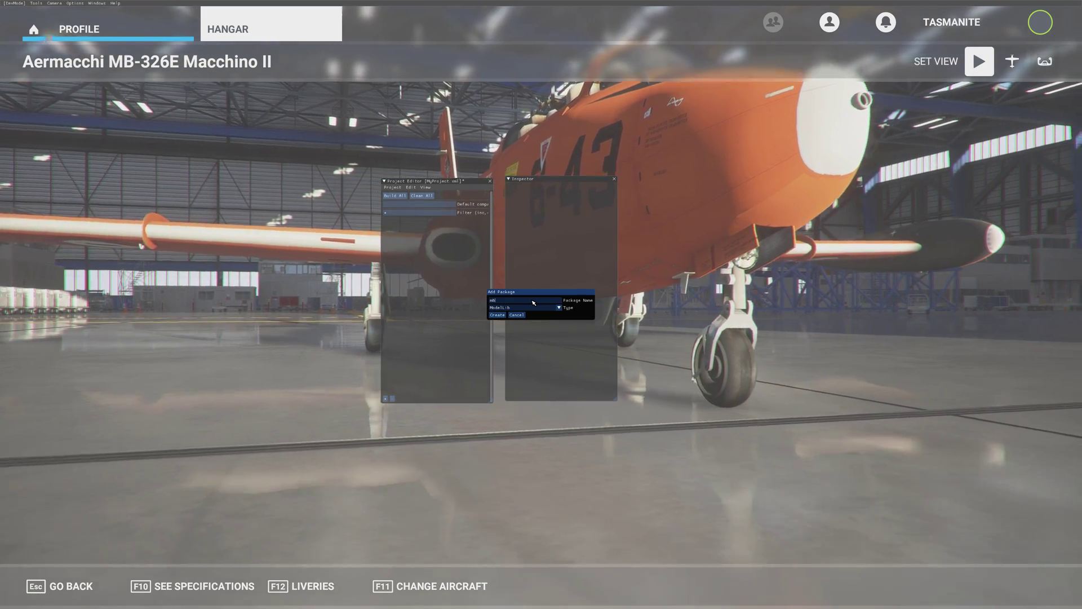
type("226")
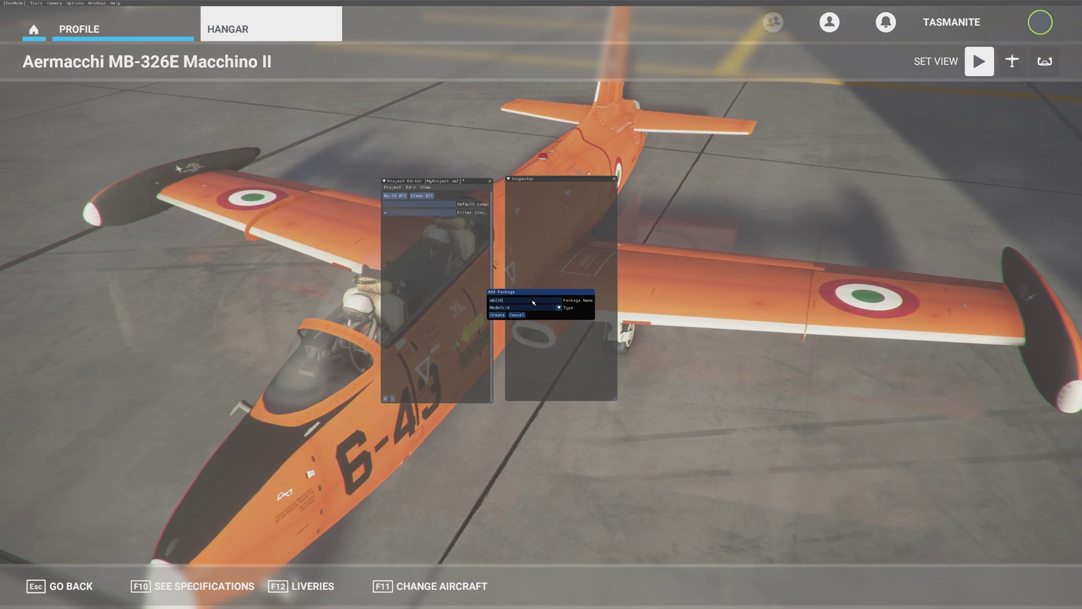
type("un")
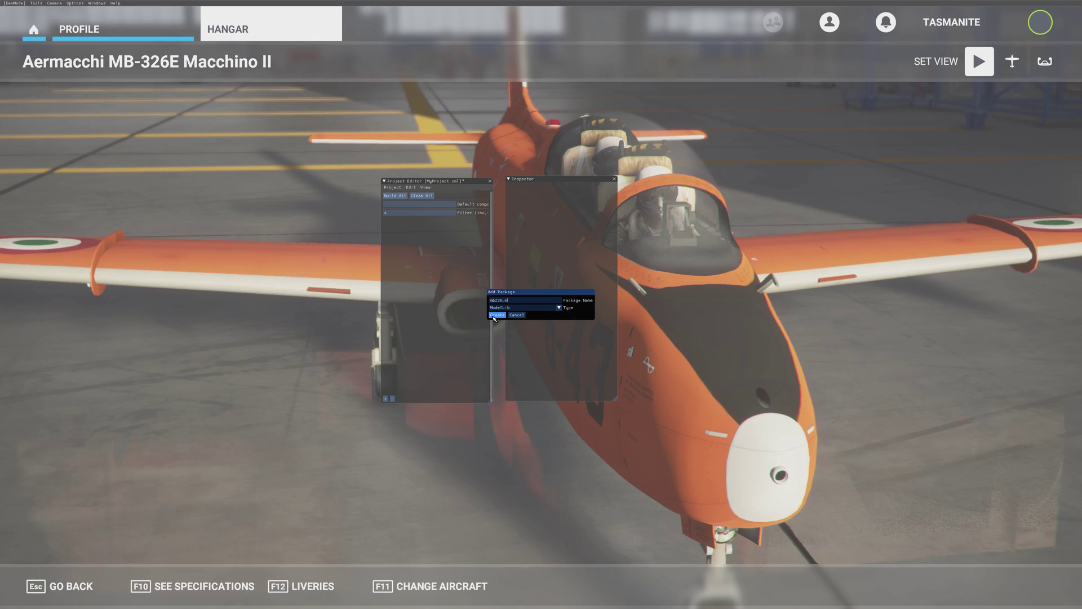
left_click(497, 315)
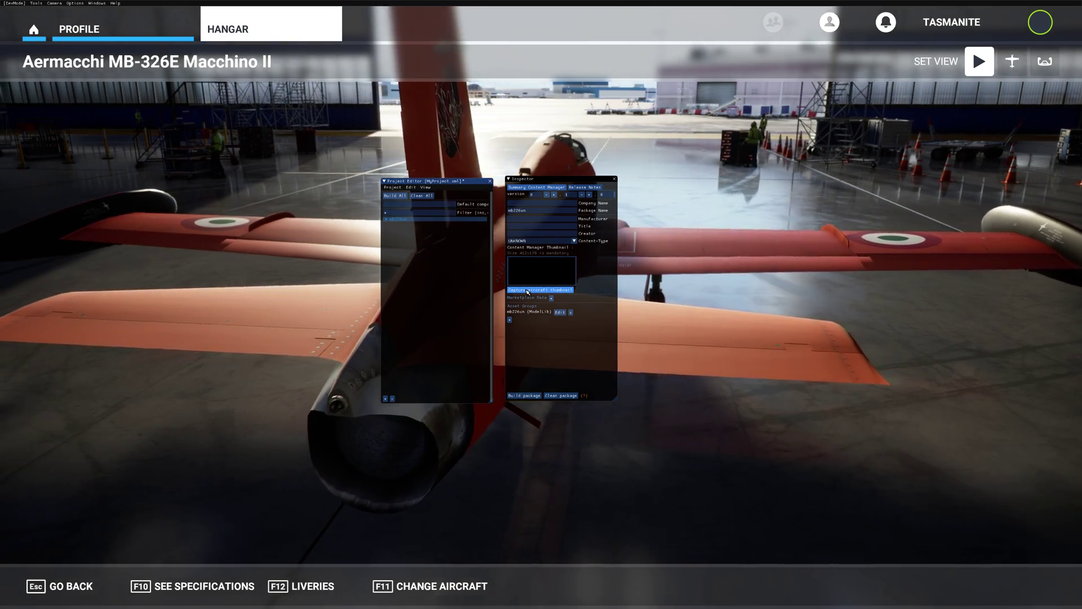
Capture the orange aircraft's thumbnail into the MSFS Cache folder, and bring up that folder's window
left_click(527, 292)
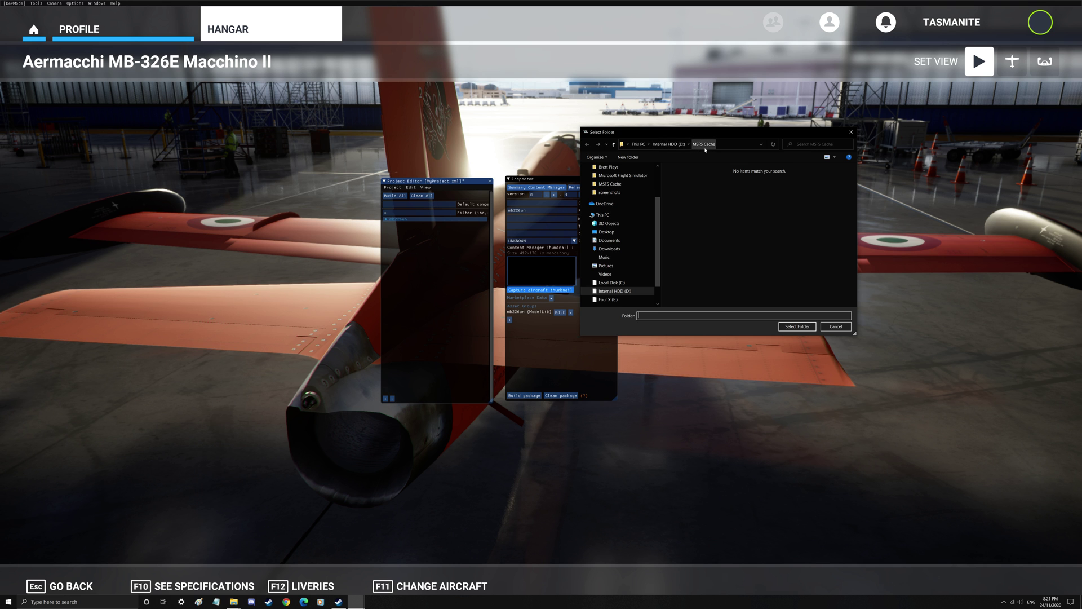
left_click(794, 327)
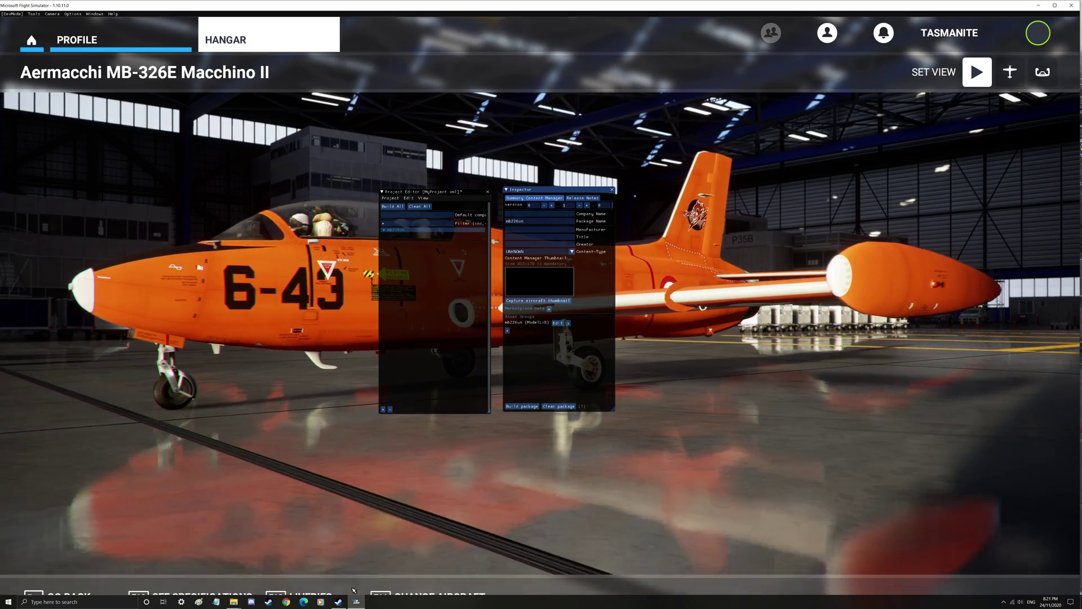
mouse_move(234, 601)
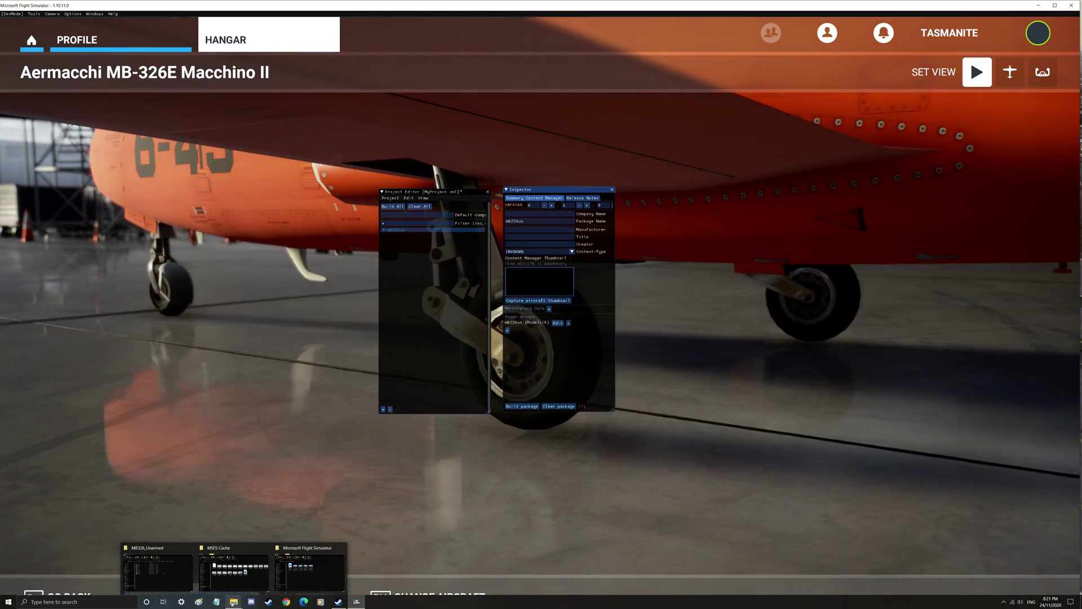
left_click(230, 564)
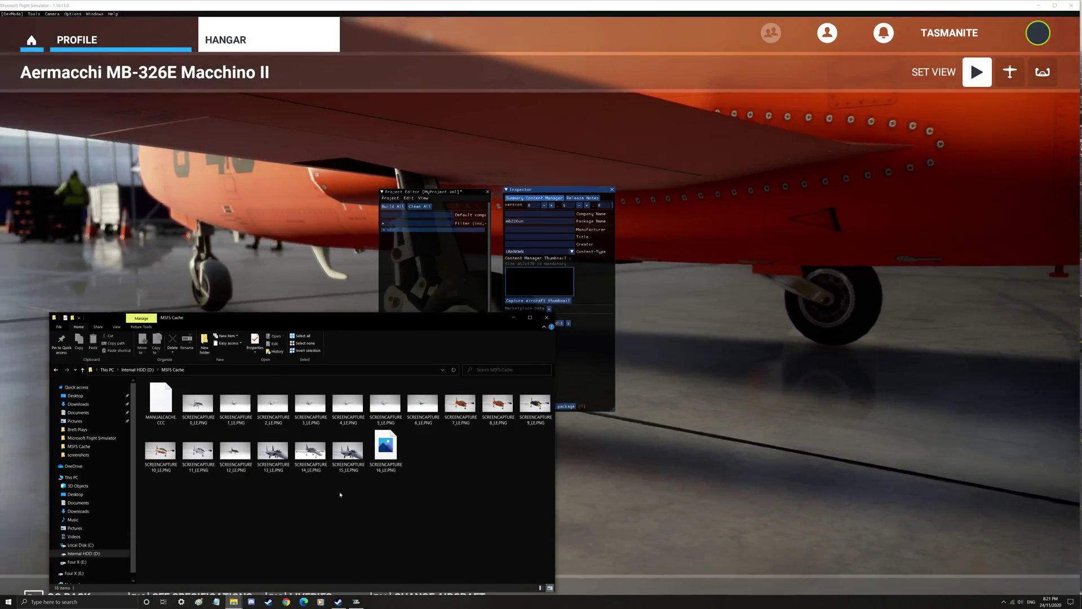
Open SCREENCAPTURE16_LE.PNG in Paint for editing and move the Paint window toward the middle of the desktop
left_click(373, 459)
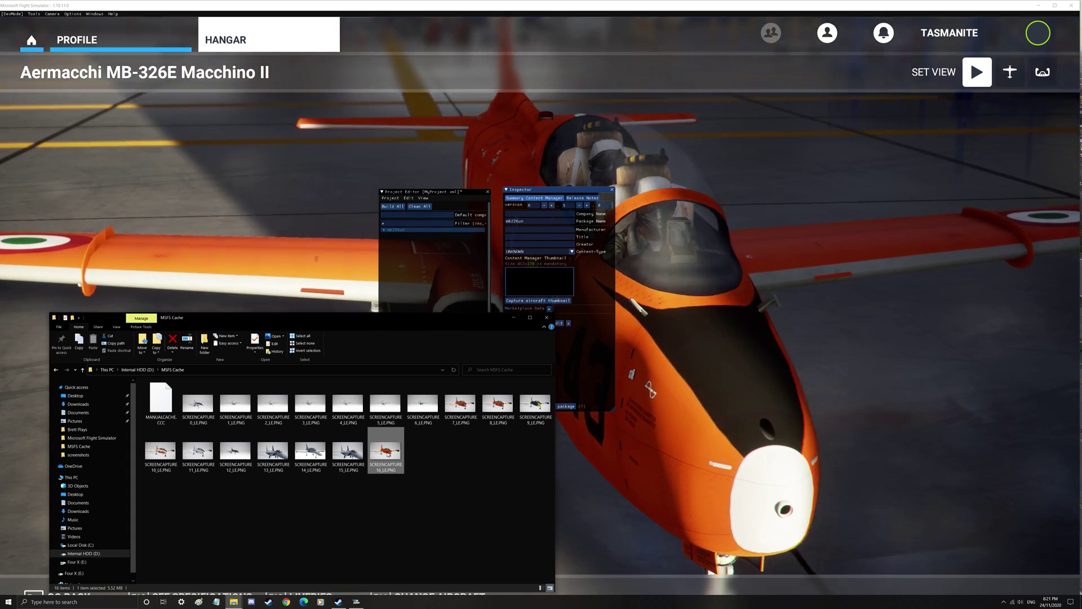
right_click(388, 452)
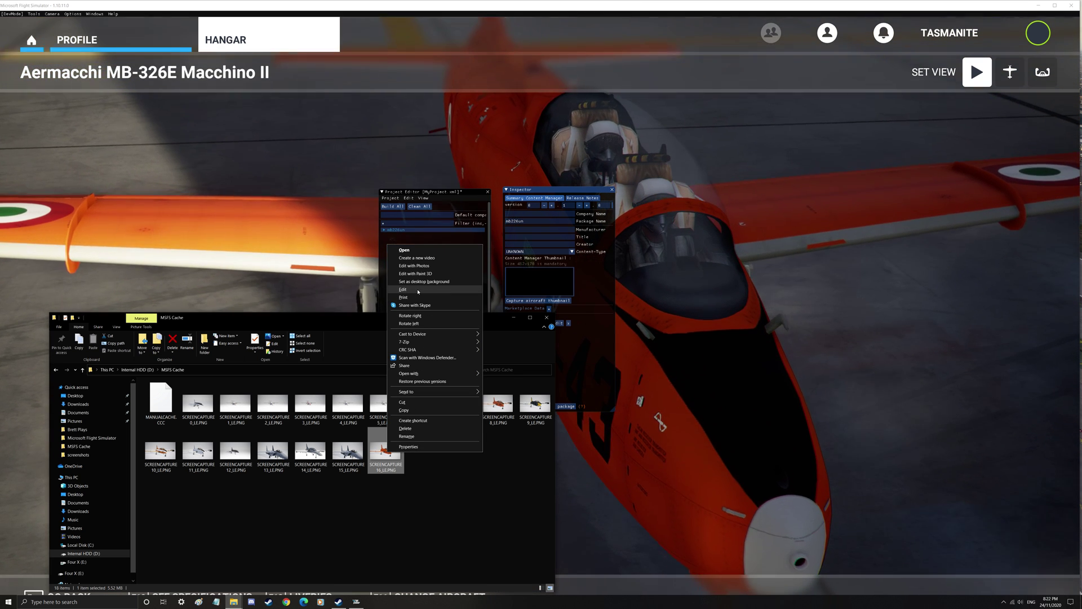
left_click(419, 290)
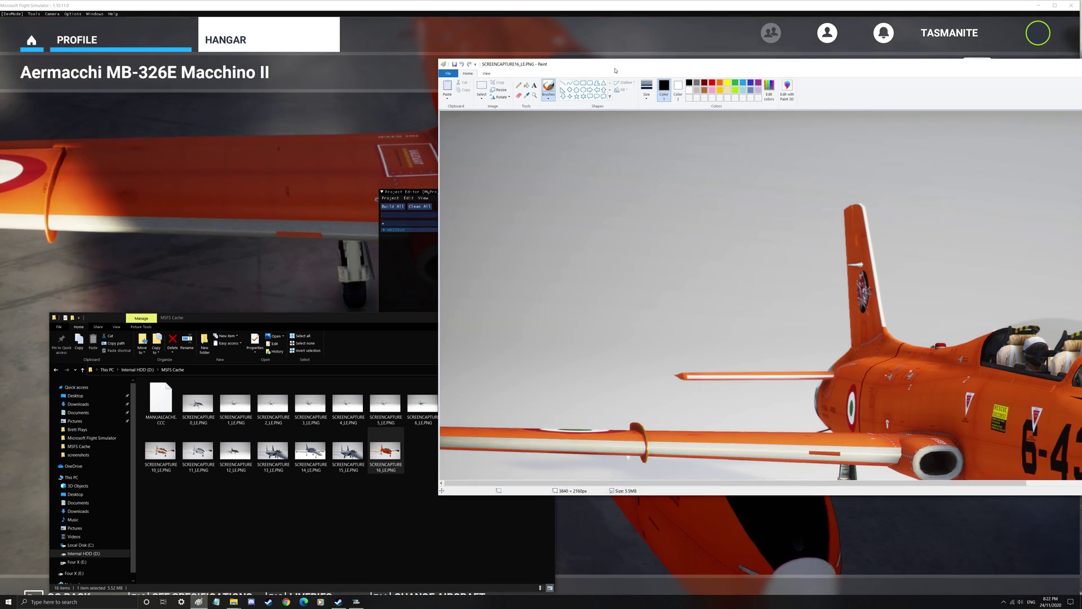
mouse_move(611, 65)
left_mouse_down()
mouse_move(552, 125)
mouse_move(428, 115)
left_mouse_up()
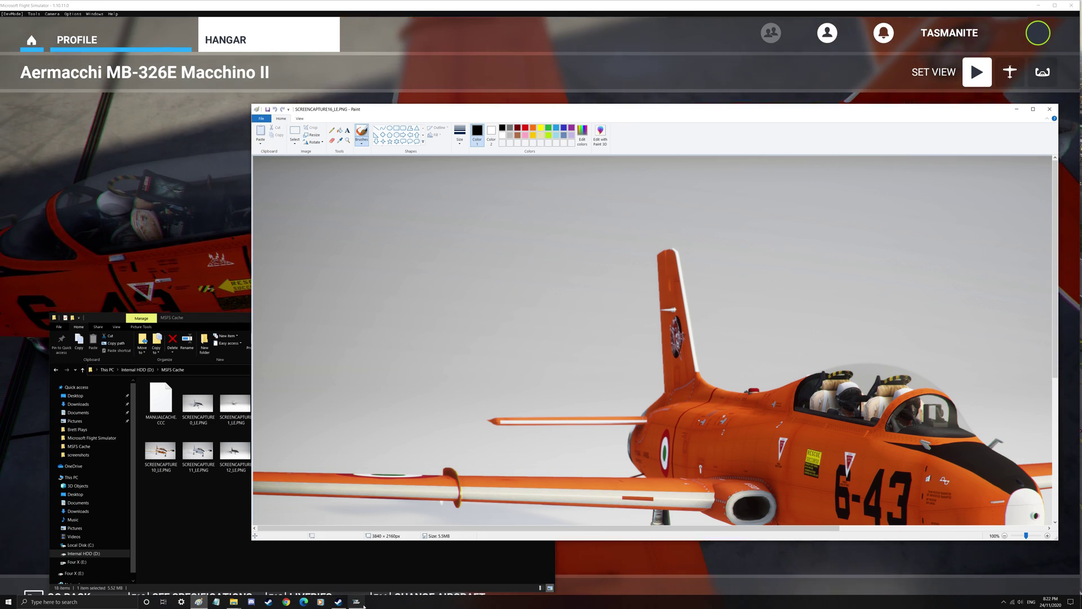
Bring the MB326_Unarmed folder forward, check texture.AZ, and open the texture.ineg folder to copy its path
mouse_move(353, 604)
mouse_move(233, 602)
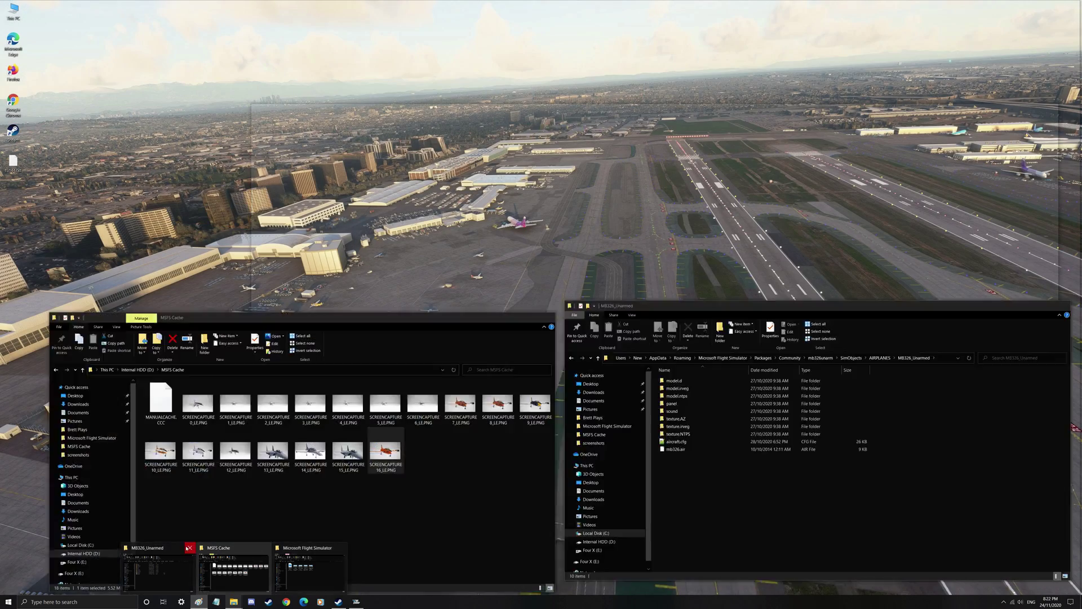
mouse_move(179, 547)
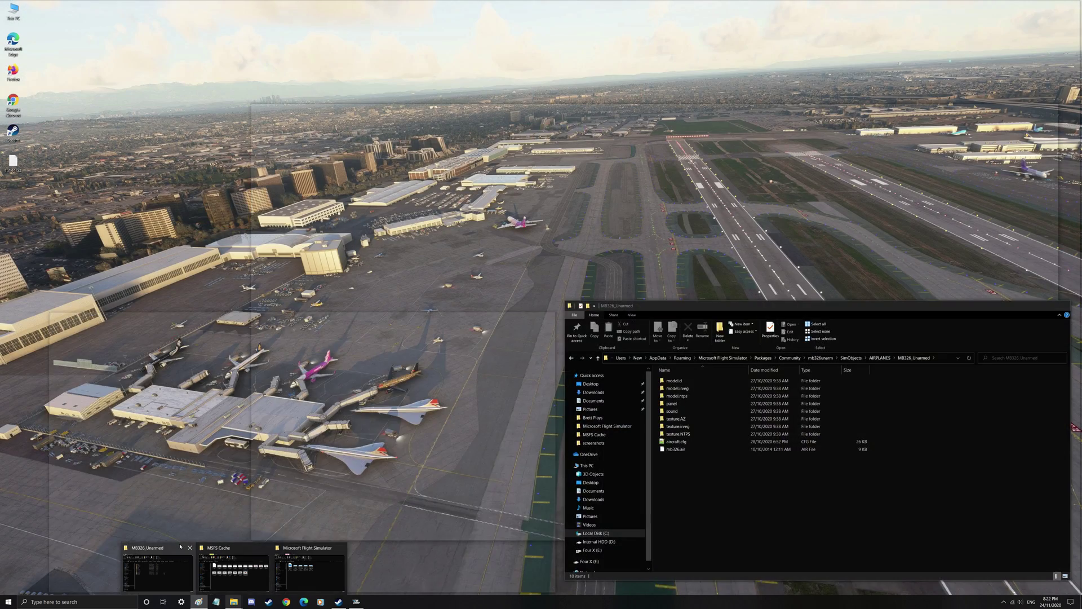
left_click(176, 547)
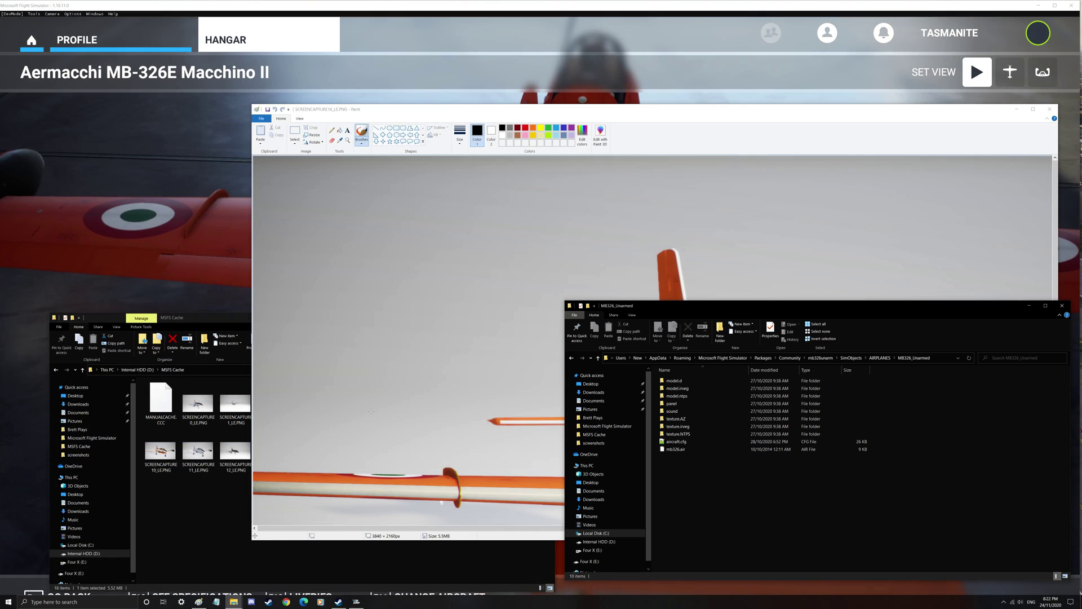
double_click(680, 419)
left_click(597, 361)
double_click(679, 426)
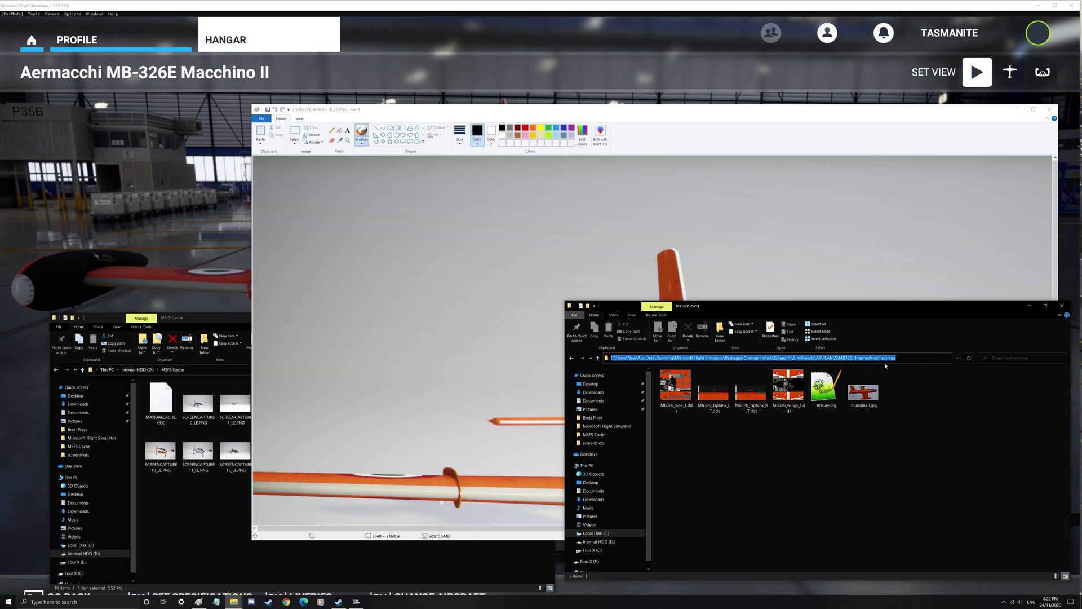
Save the captured image as a JPEG over thumbnail.jpg in the texture.ineg folder, and close Paint
left_click(608, 111)
left_click(260, 118)
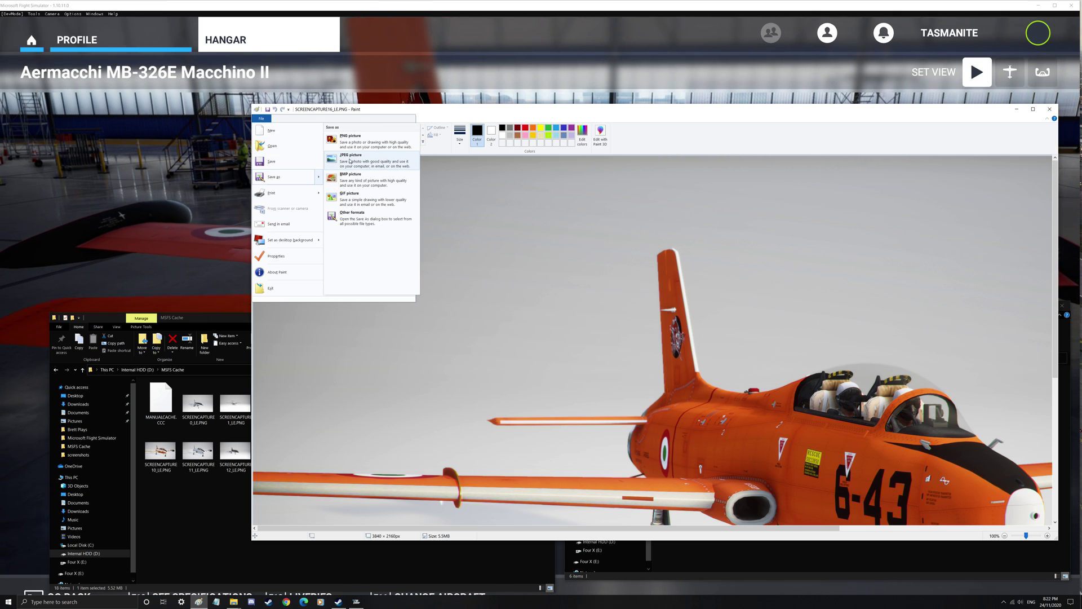
left_click(349, 161)
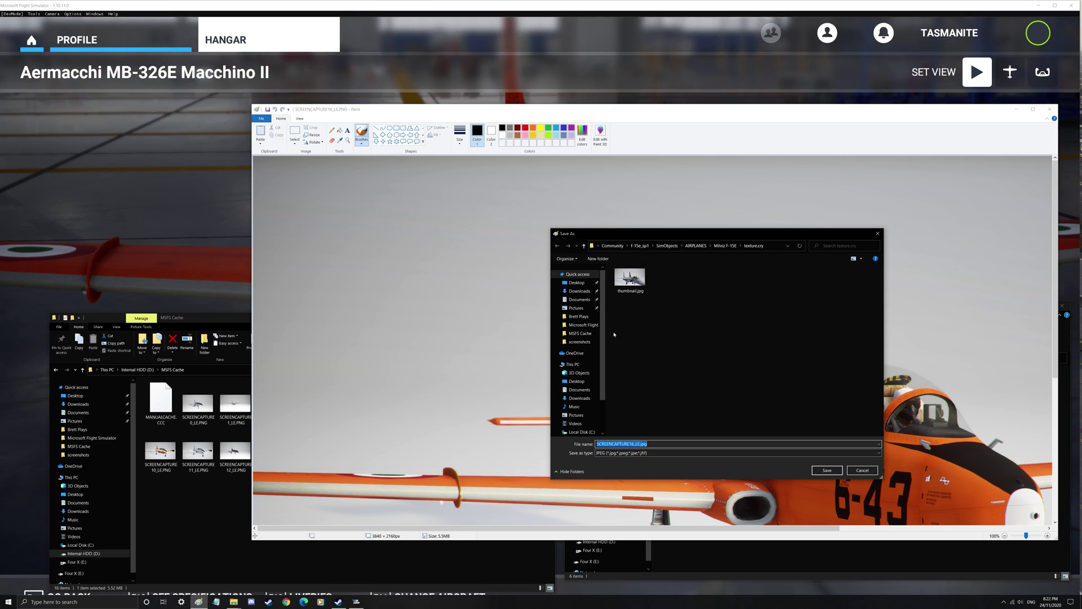
left_click(585, 246)
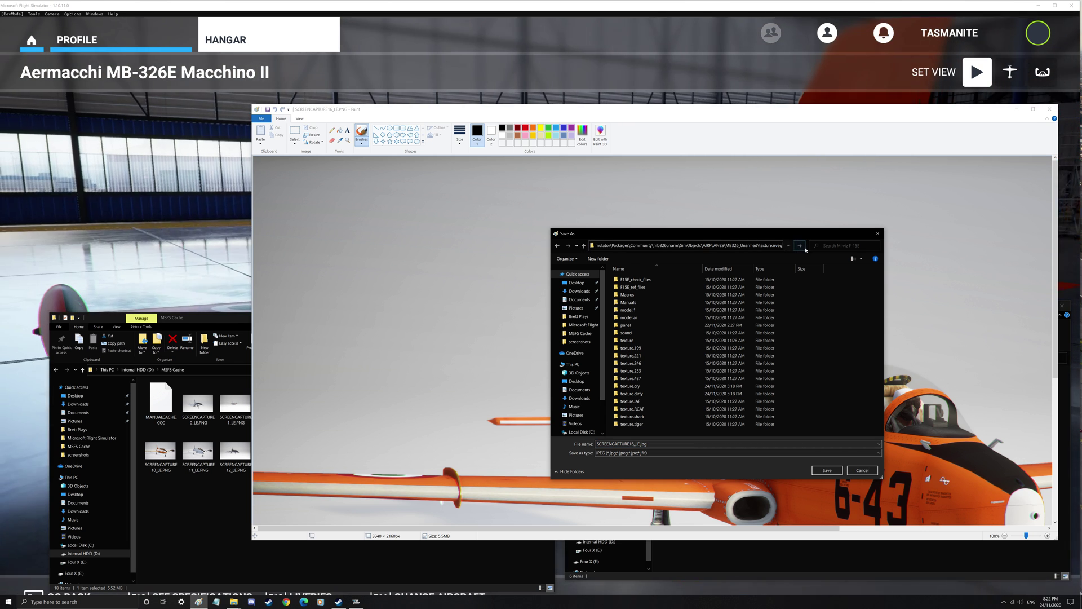
left_click(800, 245)
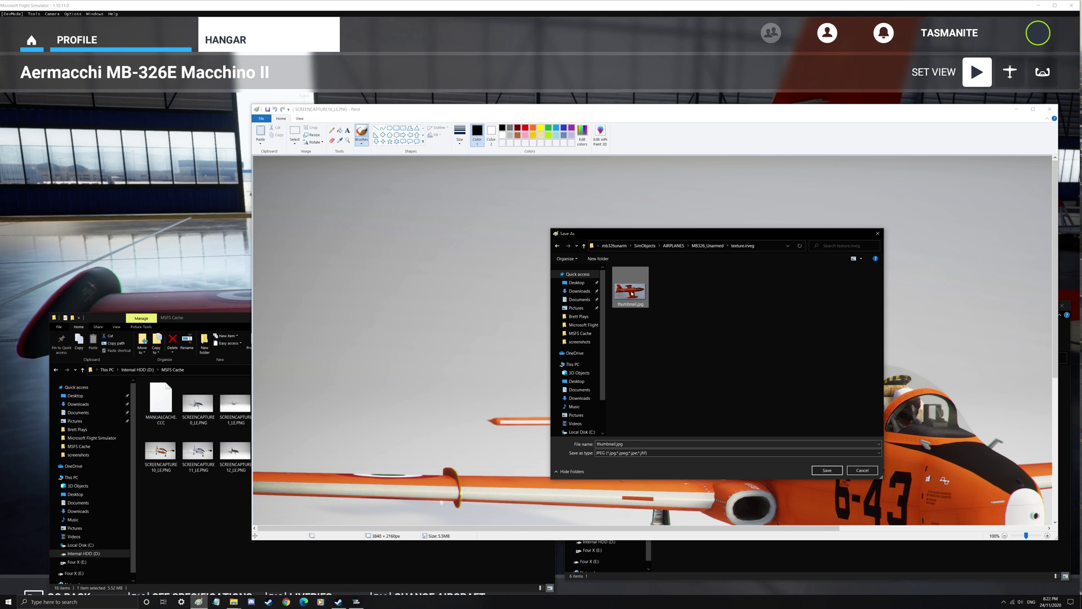
left_click(826, 470)
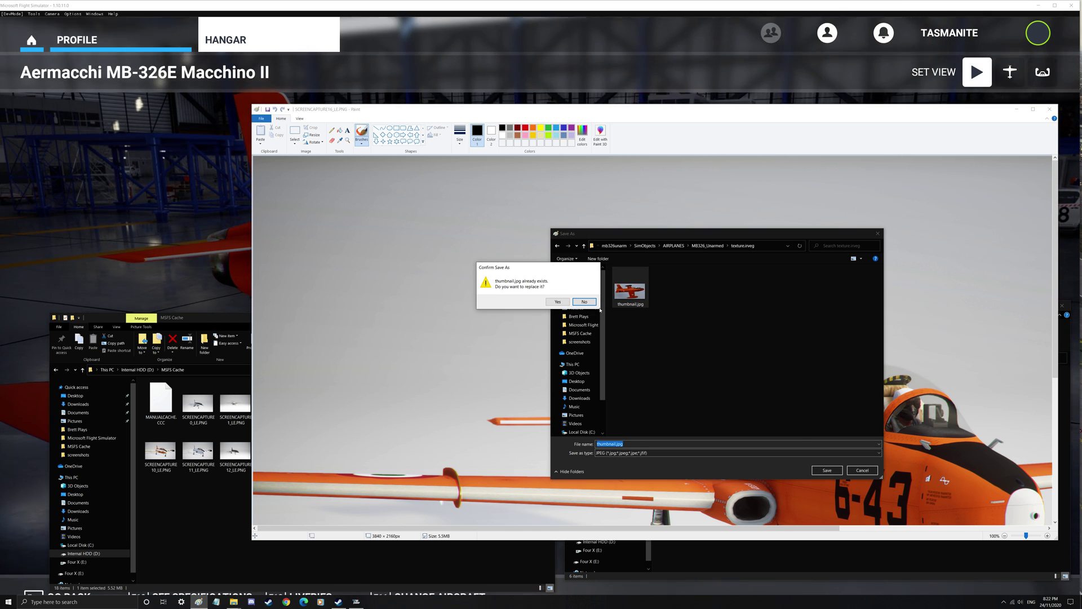
left_click(557, 302)
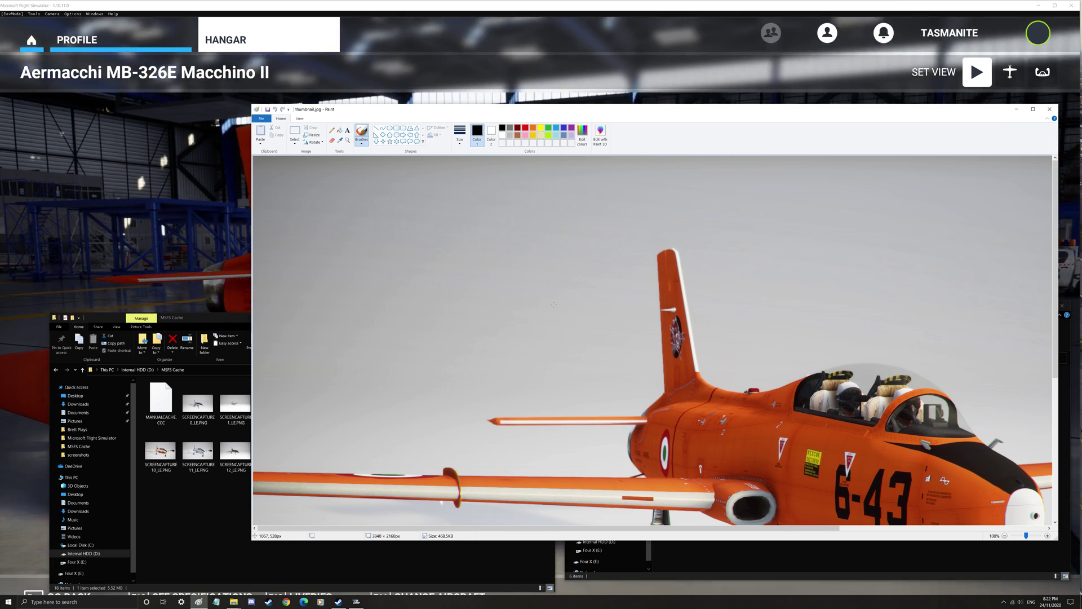
left_click(1048, 110)
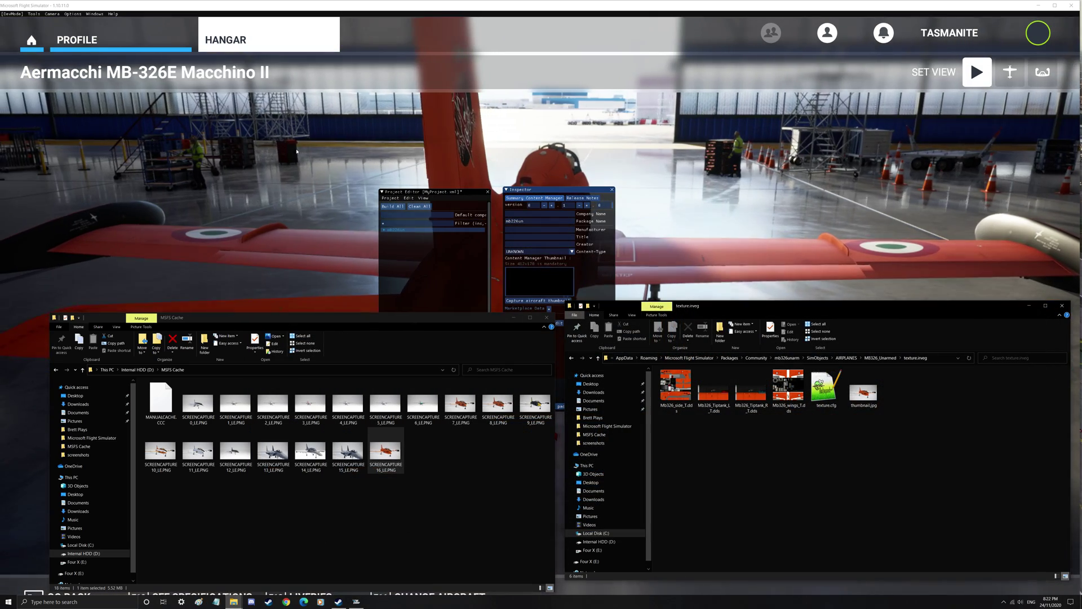
Switch to Microsoft Flight Simulator, apply the National Test Pilot livery, and capture its thumbnail into the MSFS Cache folder
left_click(297, 151)
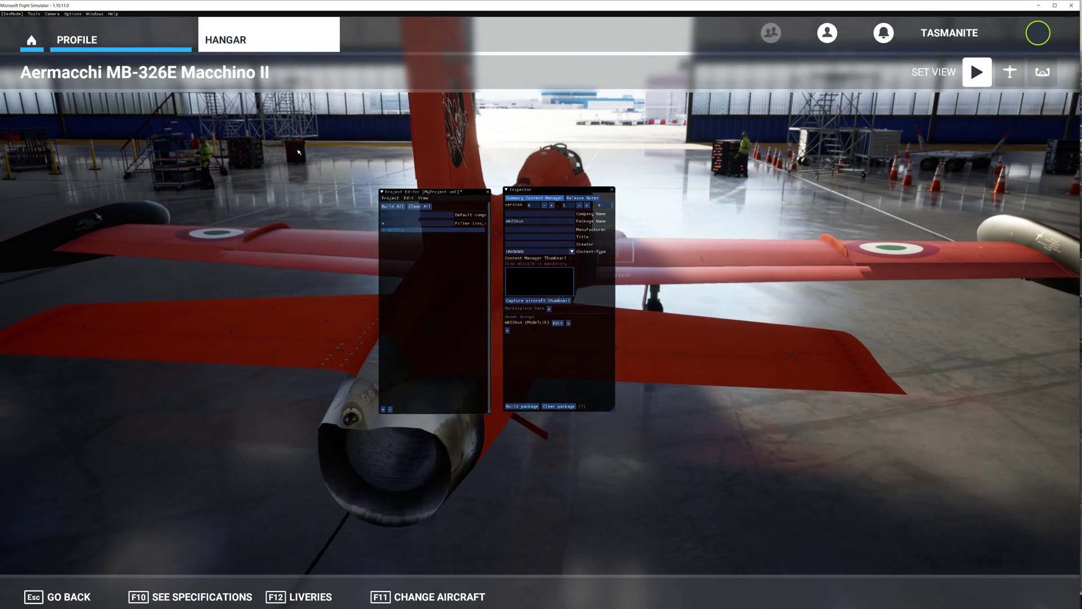
left_click(309, 598)
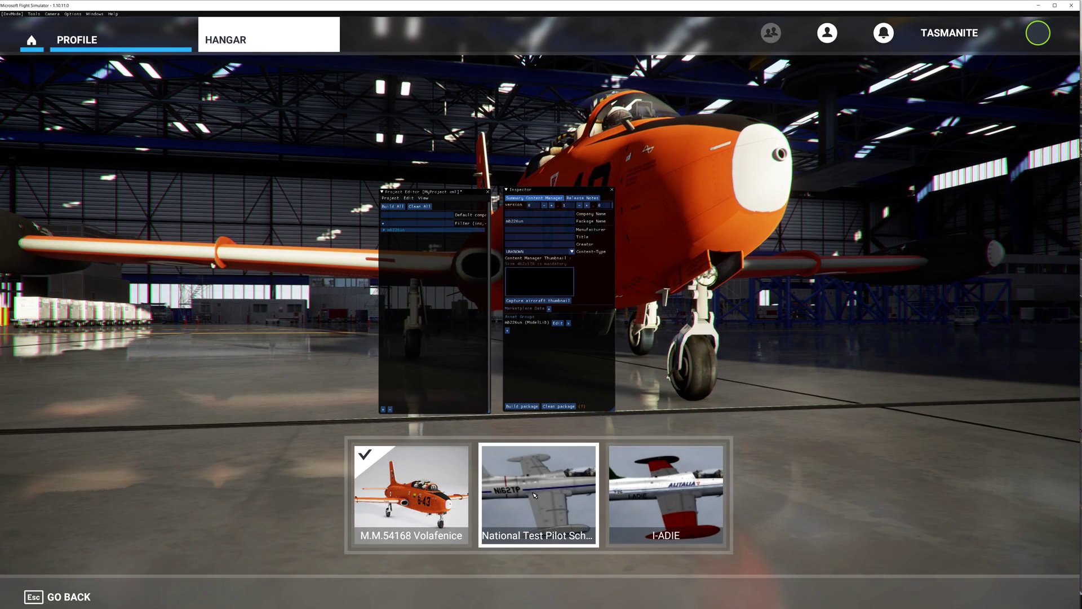
left_click(534, 495)
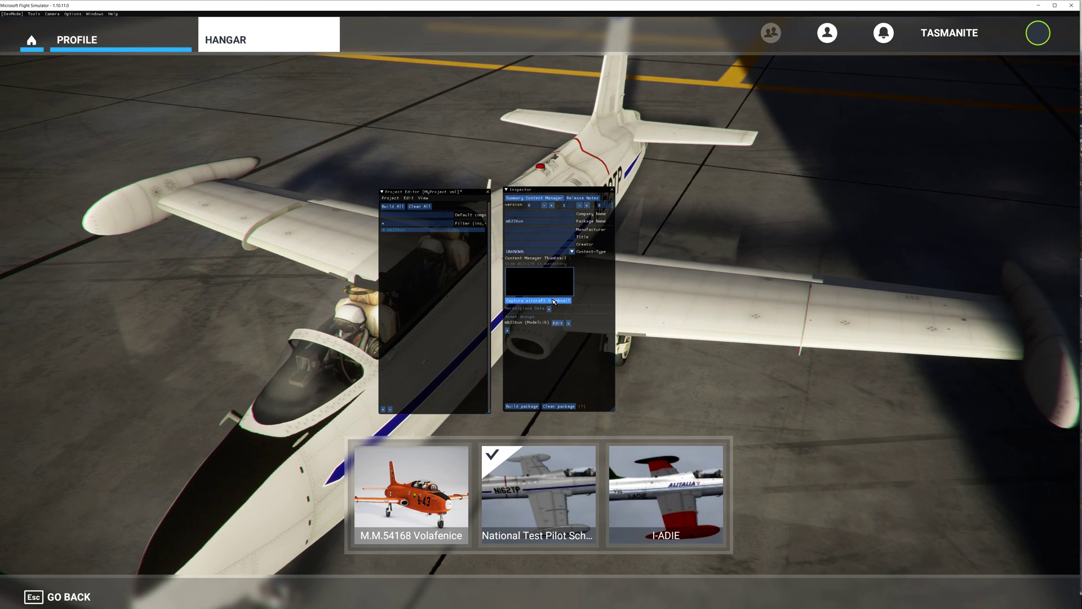
left_click(553, 301)
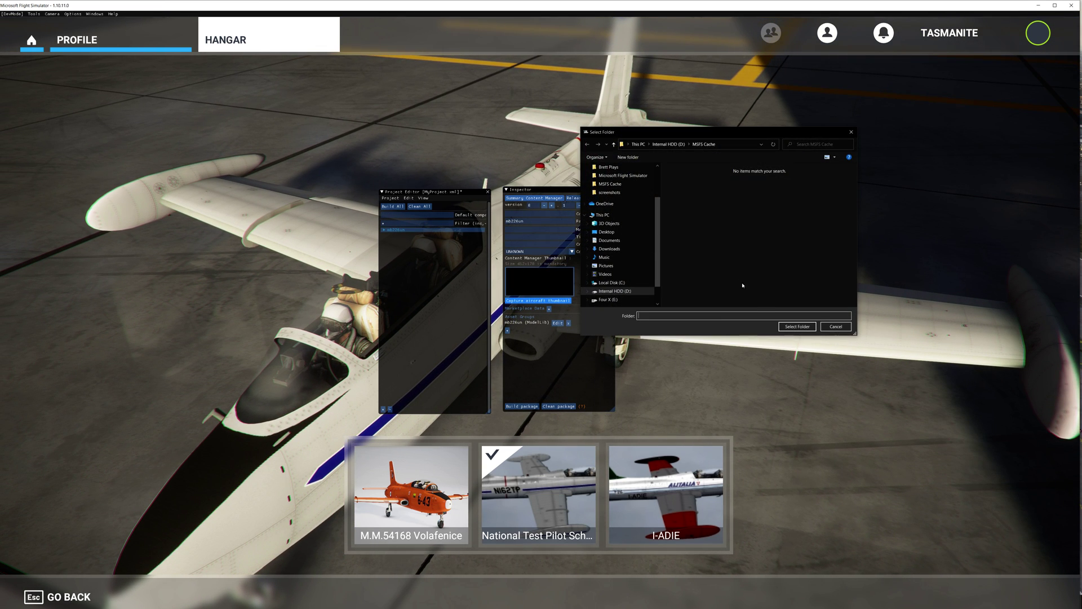
left_click(797, 327)
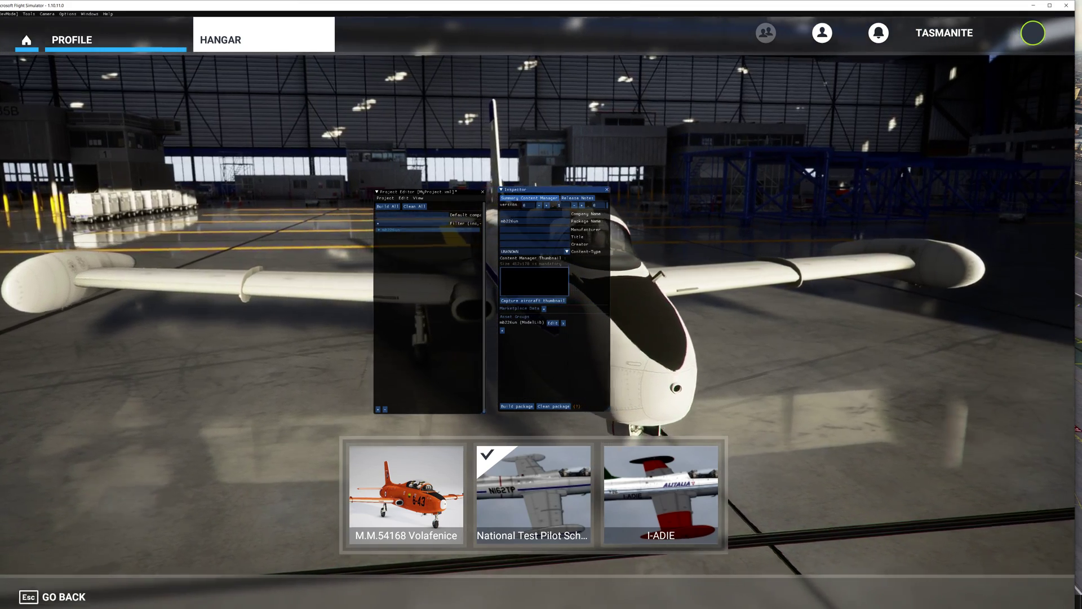
Switch to the MSFS Cache folder and open SCREENCAPTURE17_LE.PNG in Paint for editing
key("alt+Tab")
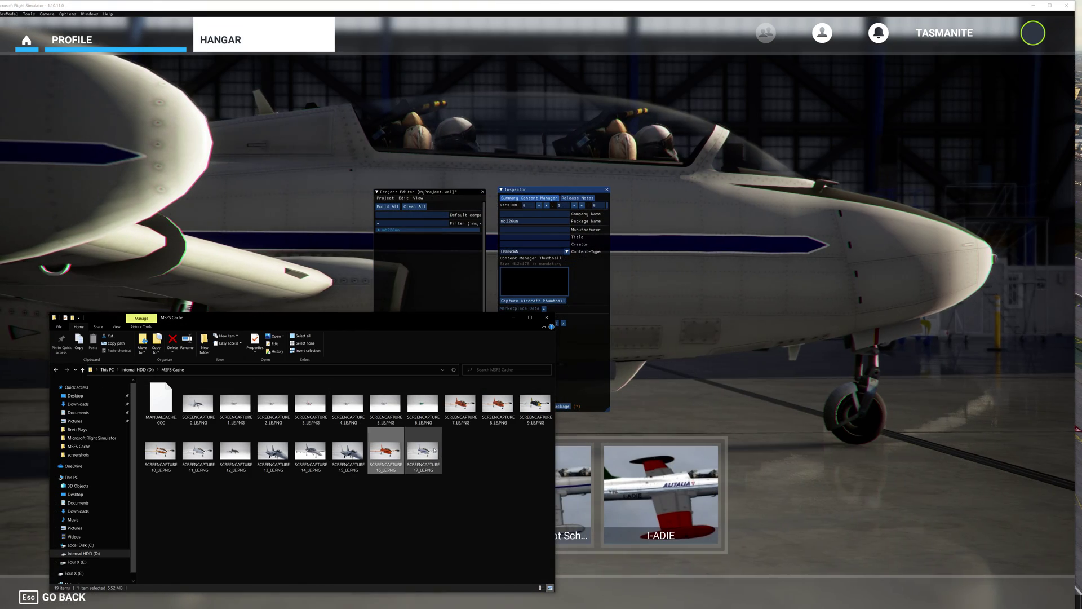
right_click(434, 450)
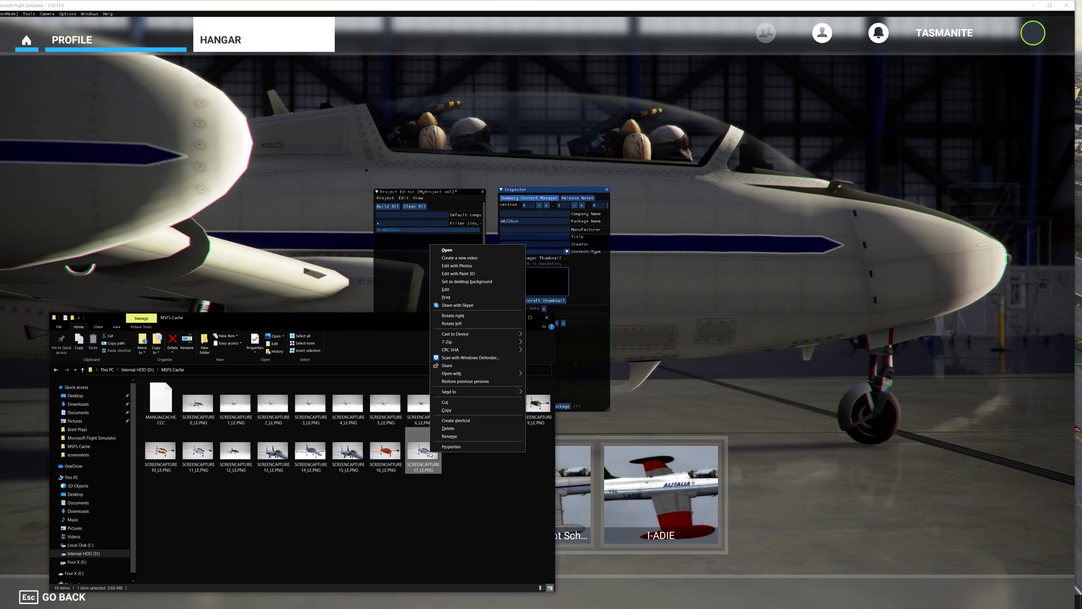
left_click(452, 291)
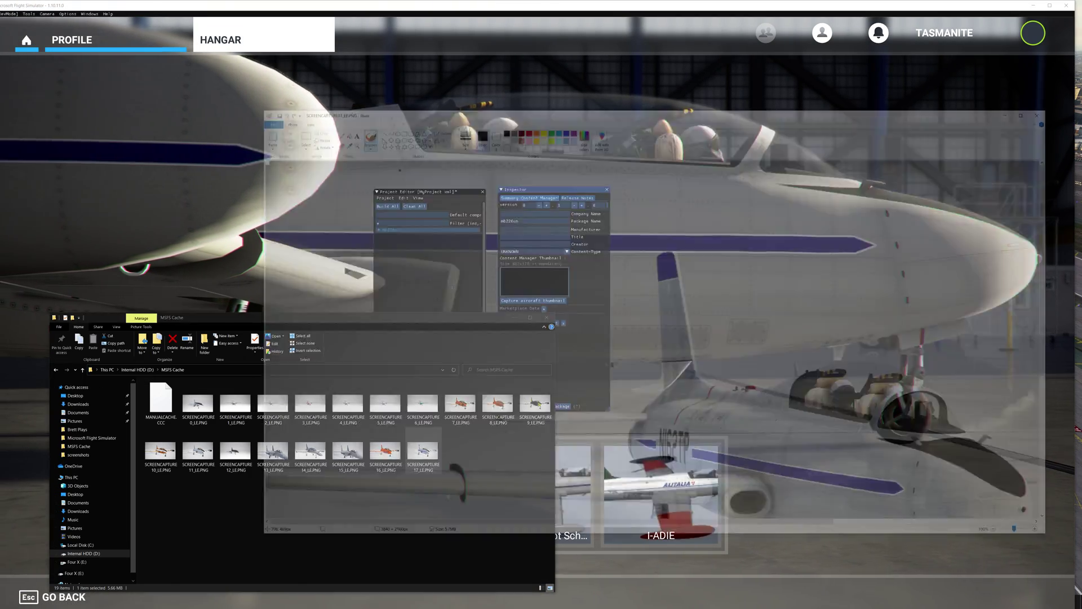
Save the National Test Pilot capture as a JPEG over thumbnail.jpg in the texture.NTPS folder, and close Paint
left_click(260, 118)
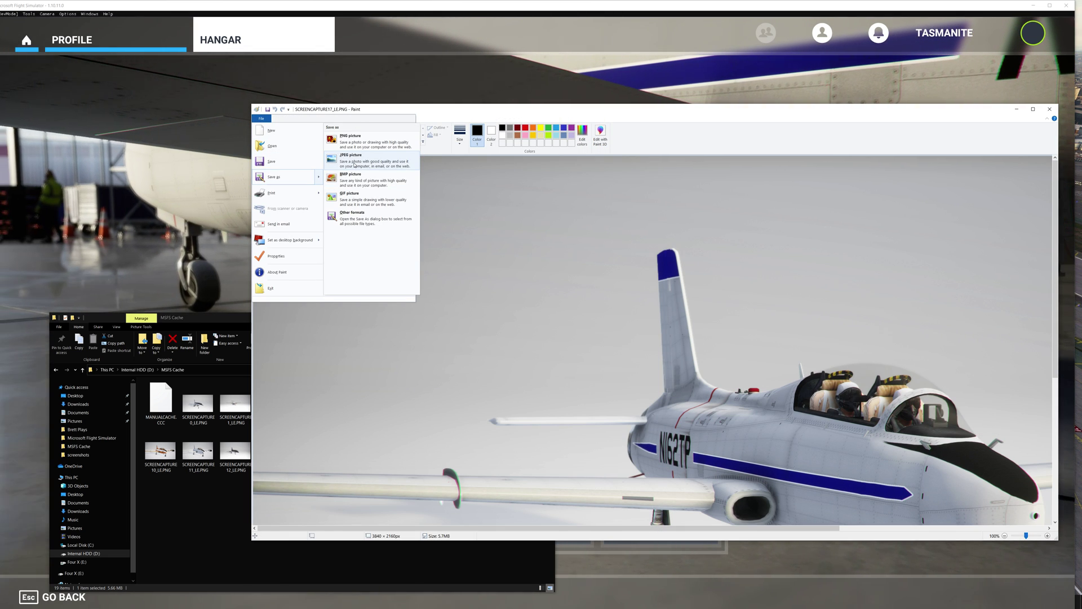
left_click(354, 163)
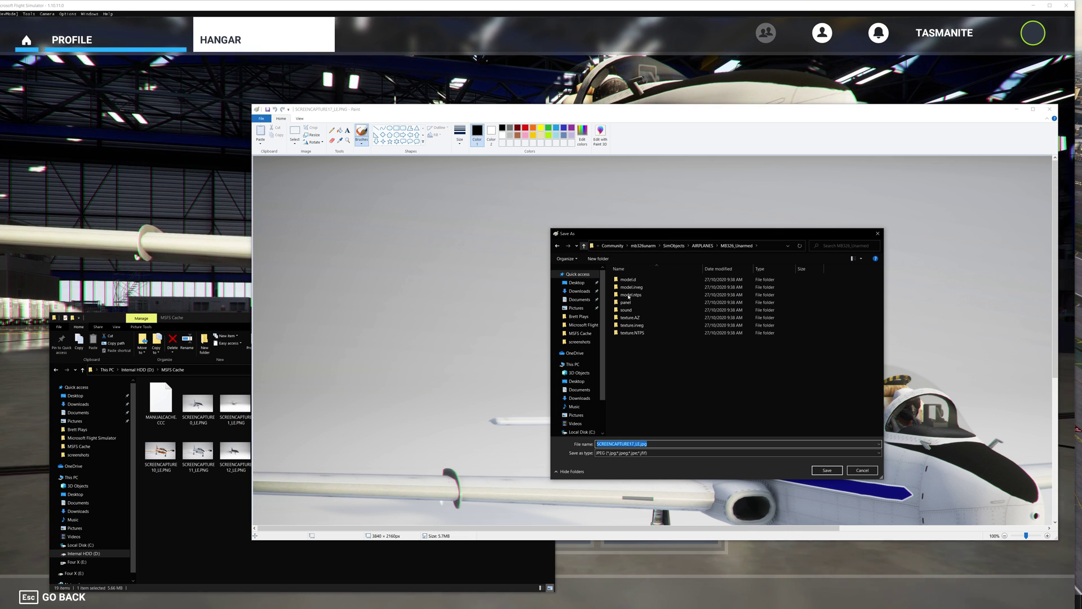
double_click(632, 333)
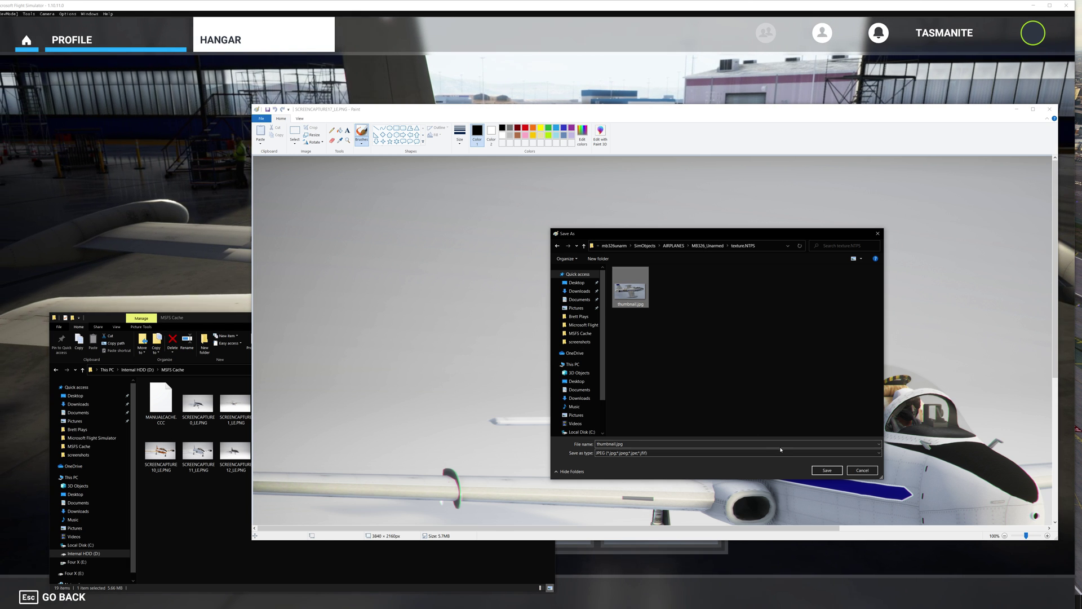
left_click(827, 470)
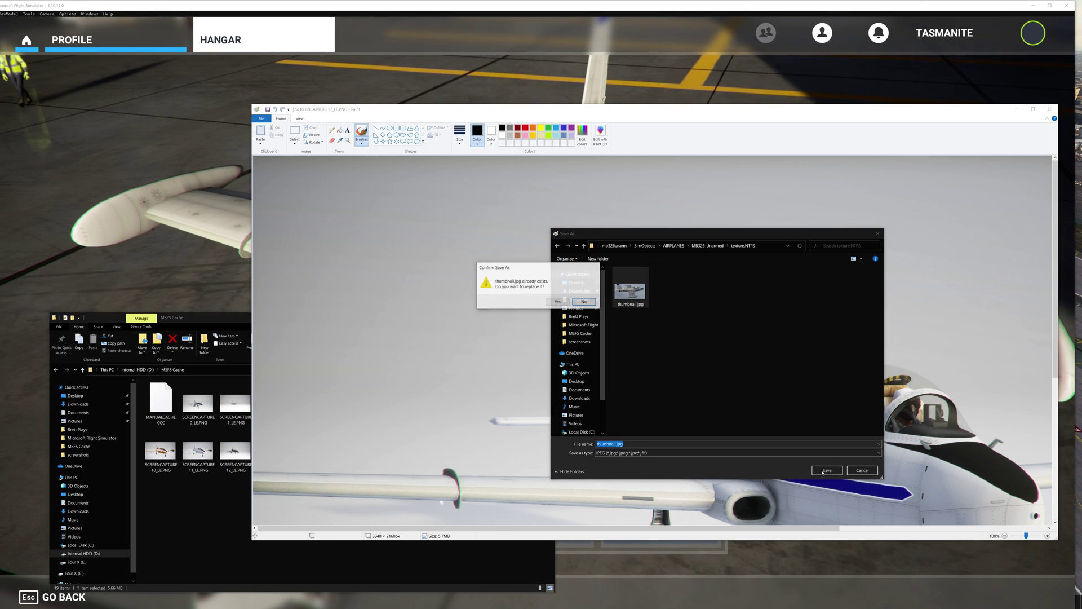
left_click(551, 303)
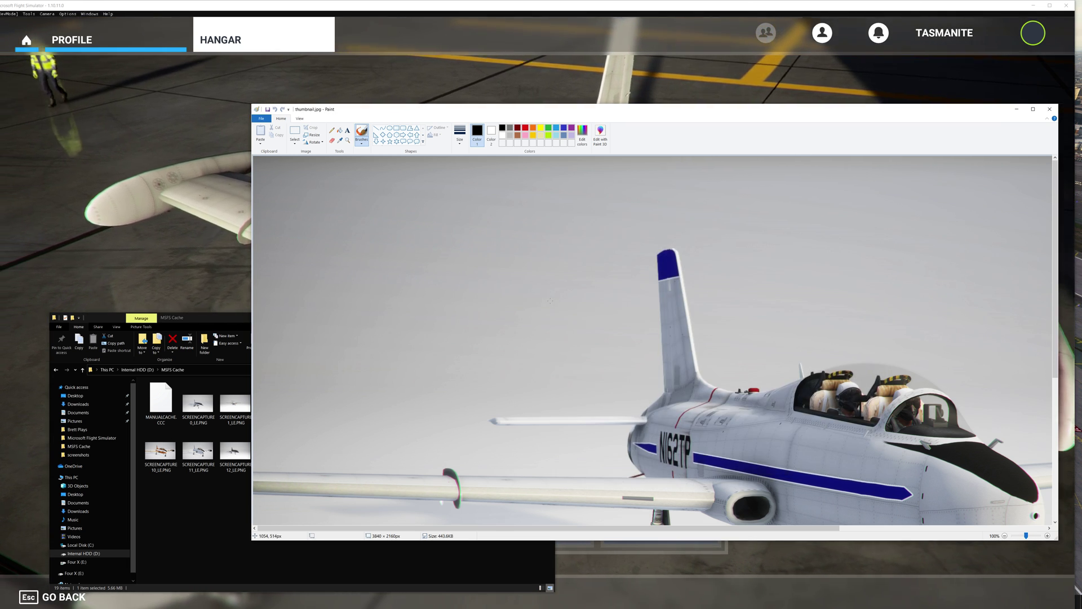
left_click(1048, 110)
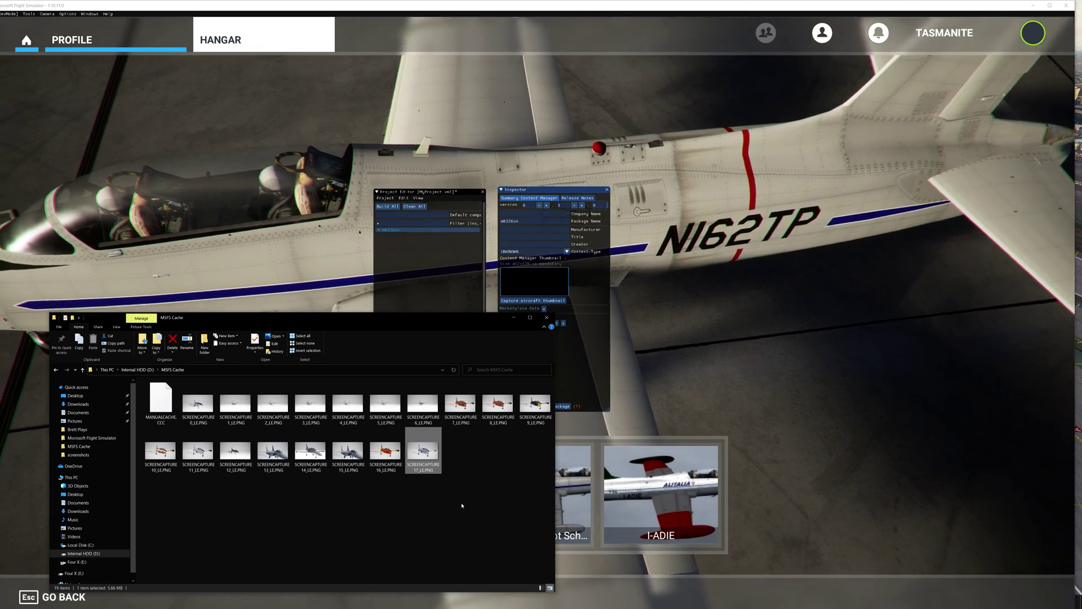
In Microsoft Flight Simulator, apply and capture the I-ADIE livery into the MSFS Cache folder, and reload the livery list
left_click(654, 507)
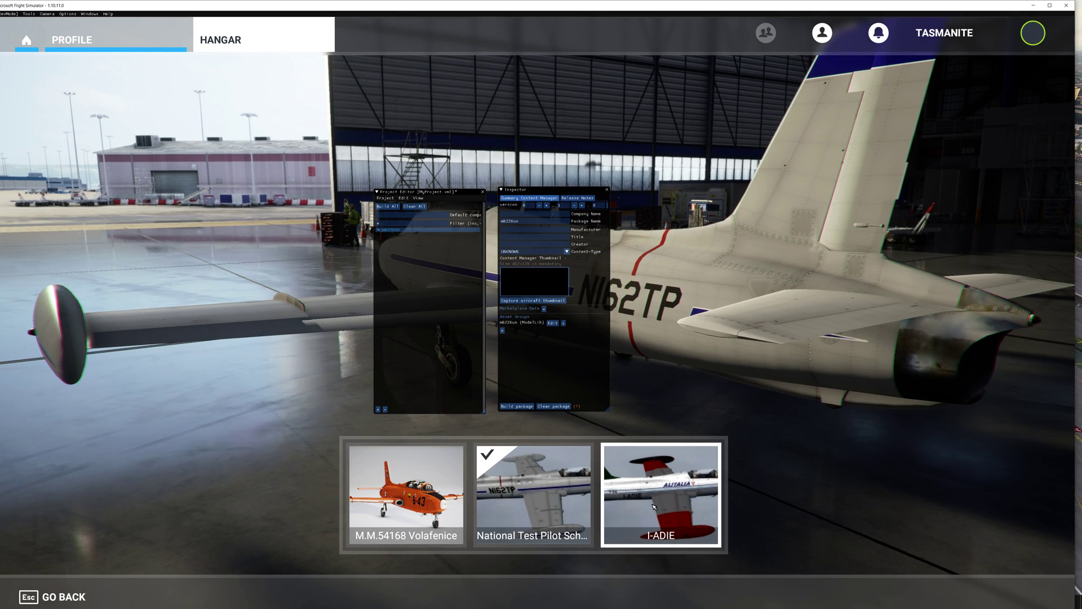
left_click(653, 506)
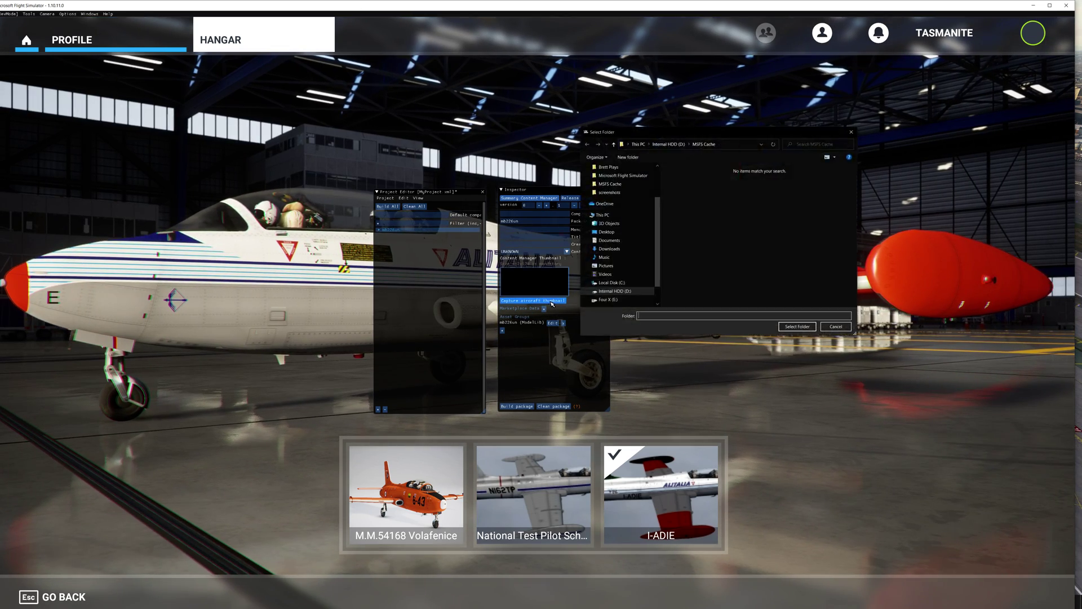
left_click(792, 327)
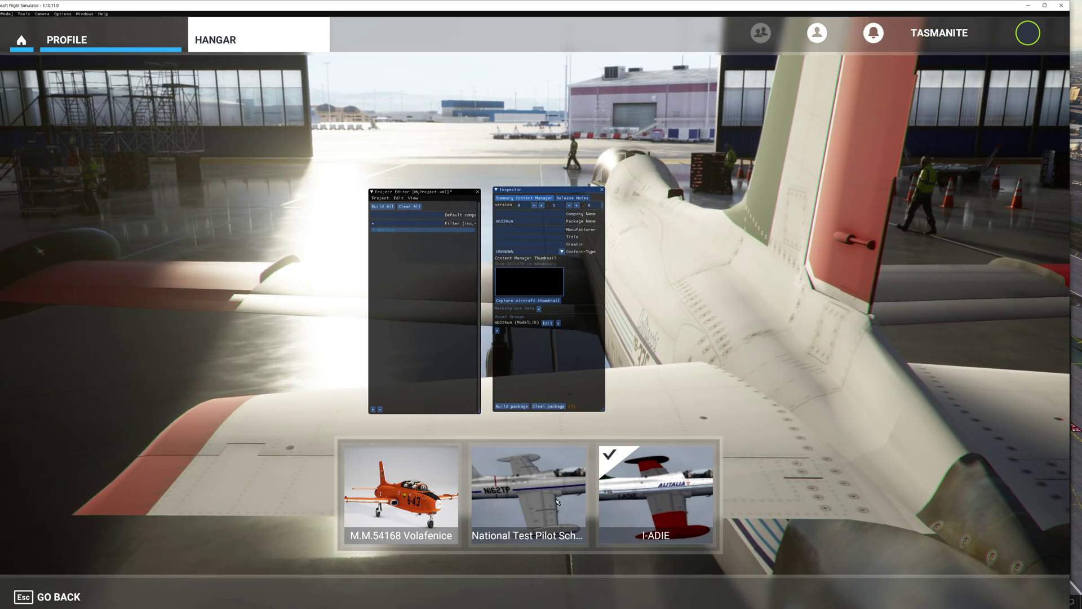
left_click(60, 596)
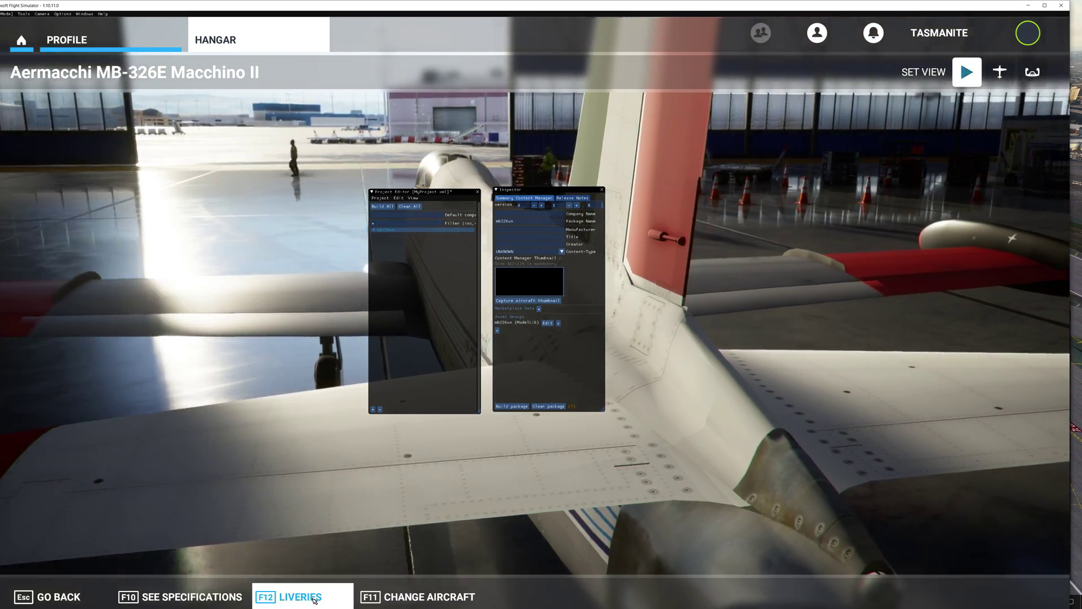
left_click(301, 596)
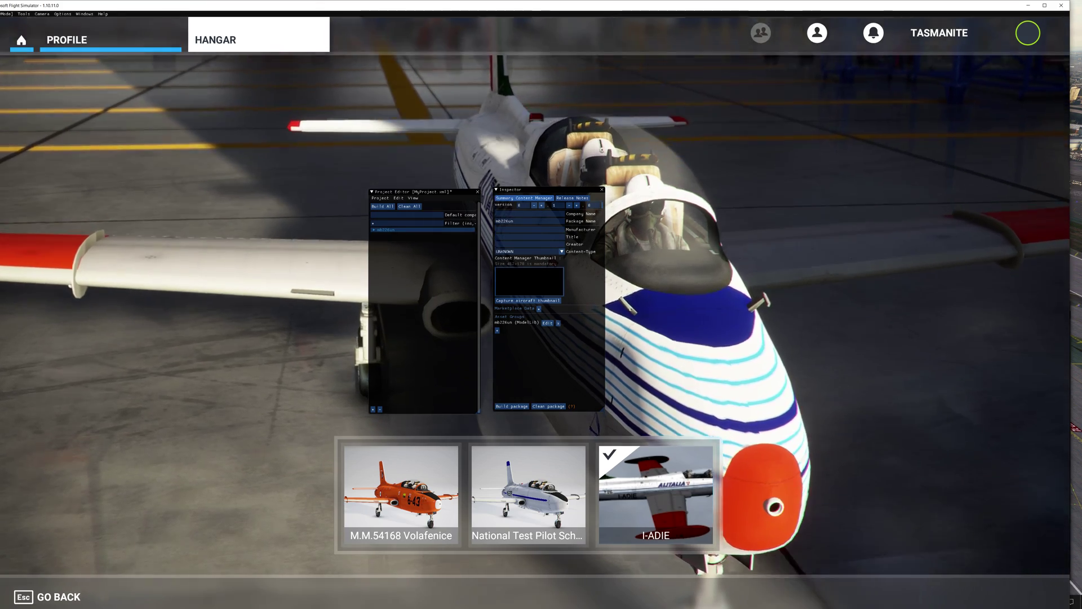
Switch back to the MSFS Cache folder and open SCREENCAPTURE18_LE.PNG in Paint for editing
key("alt+Tab")
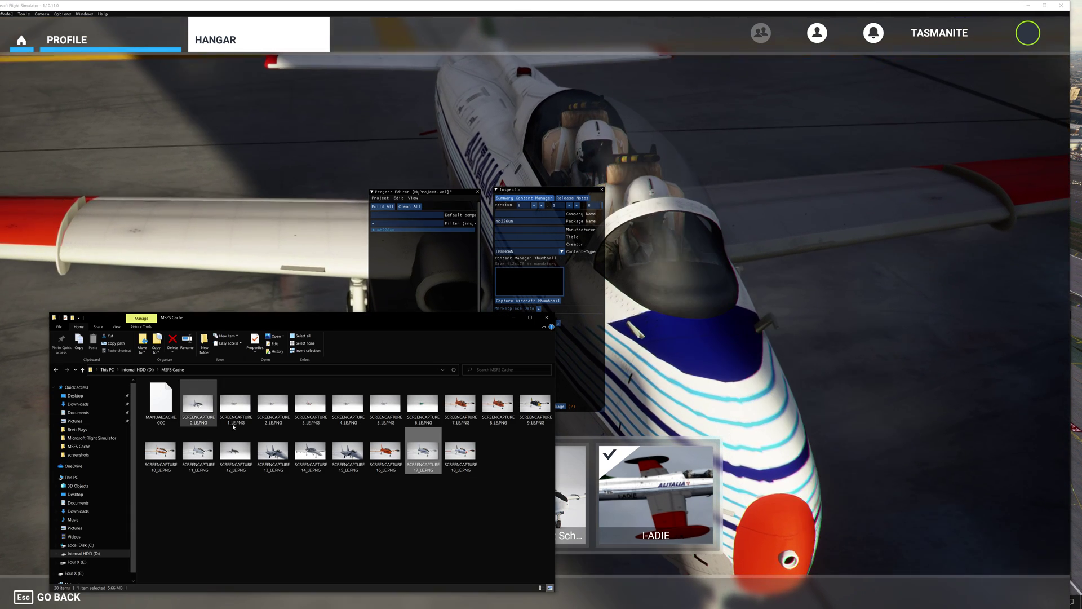
left_click(461, 454)
right_click(463, 455)
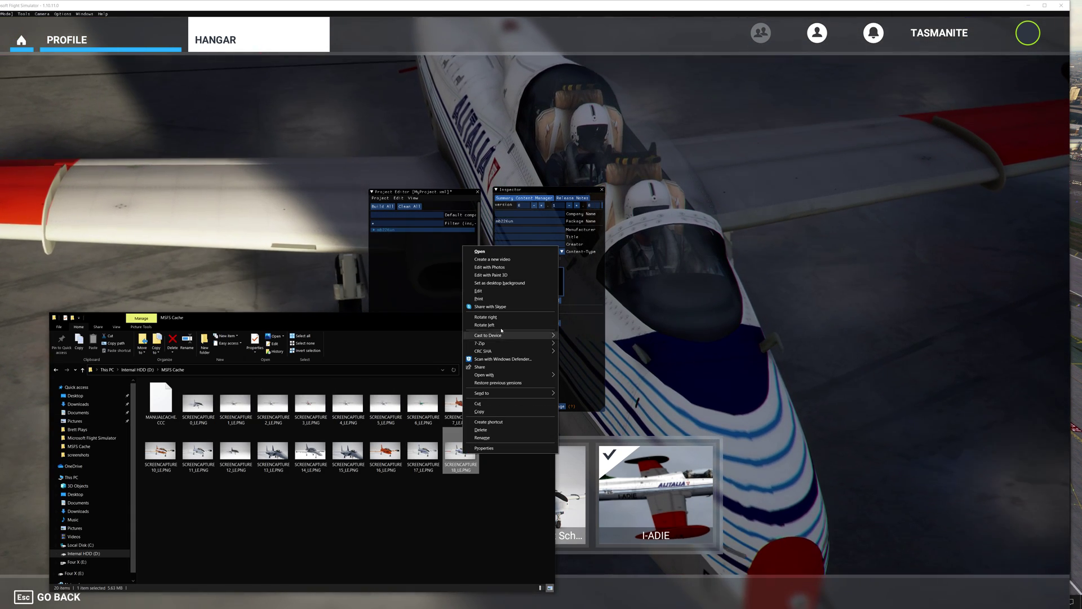
left_click(490, 291)
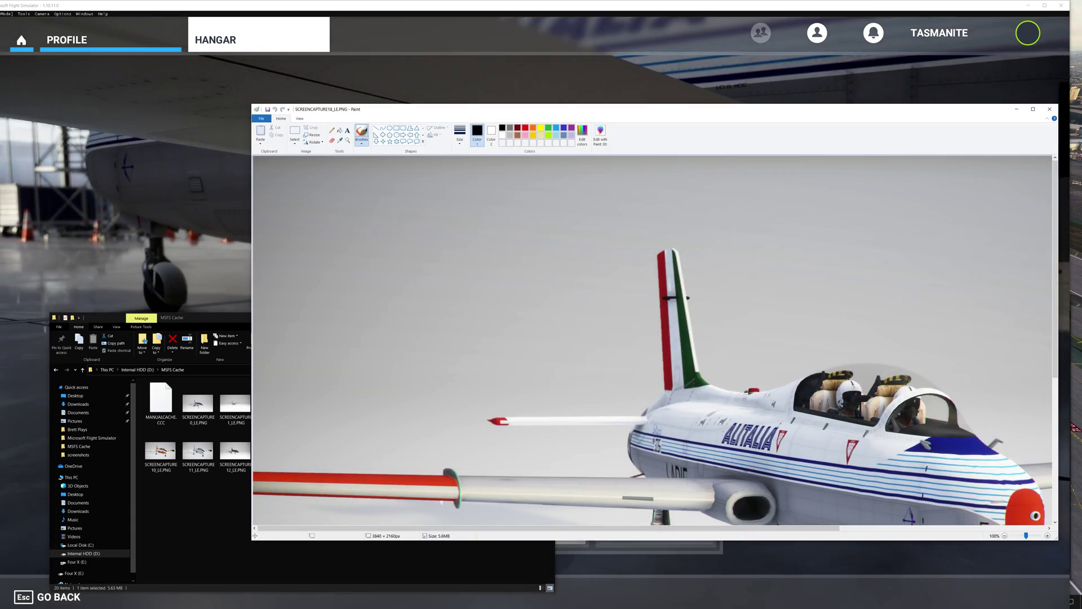
Save the I-ADIE capture as a JPEG over thumbnail.jpg in the texture.AZ folder, and close Paint
left_click(262, 119)
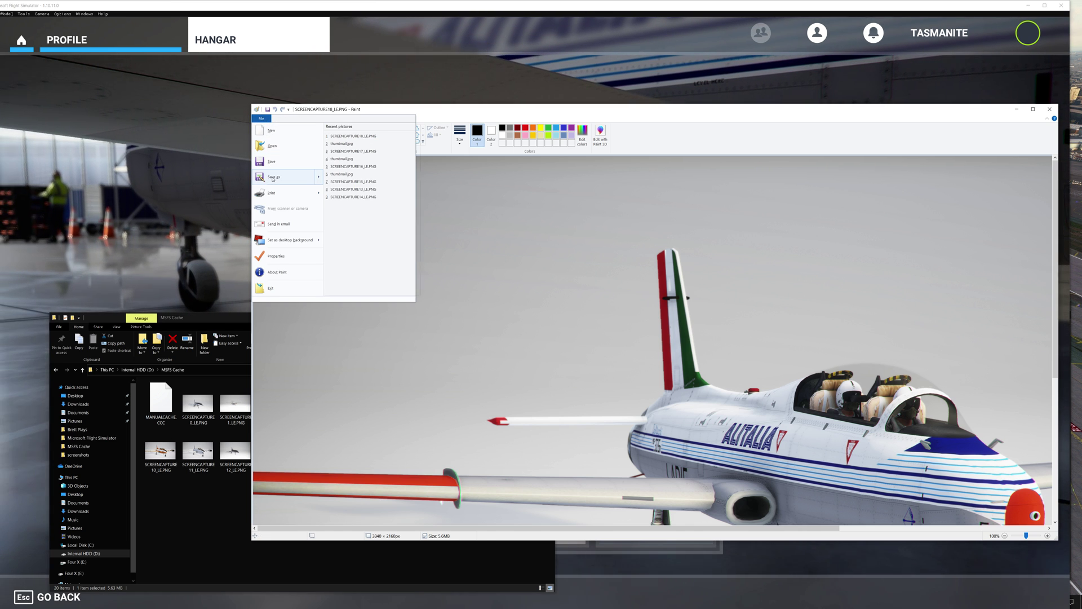
mouse_move(272, 178)
left_click(350, 164)
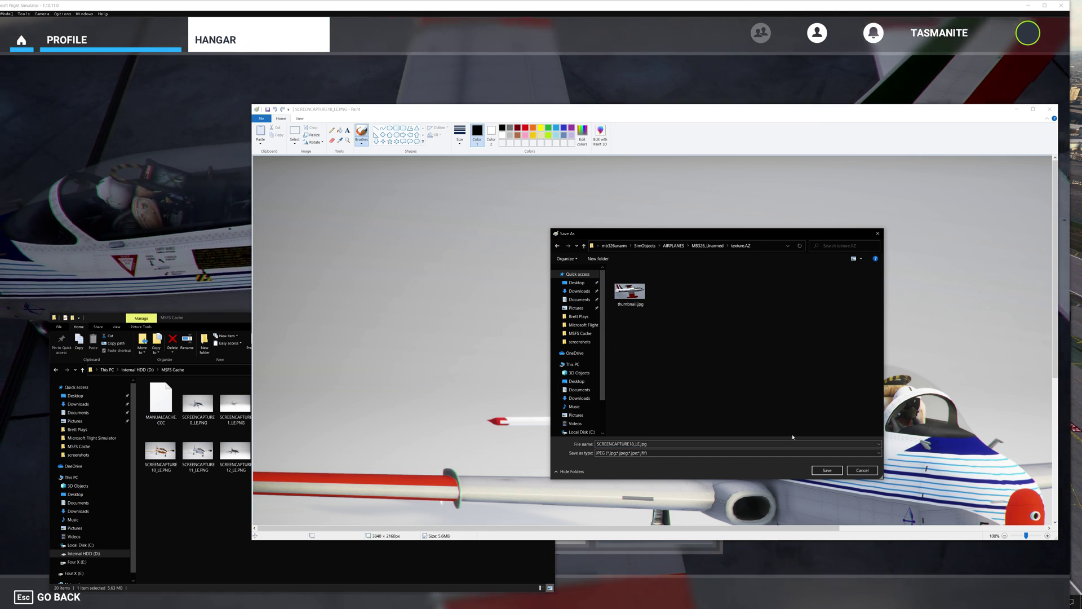
left_click(642, 300)
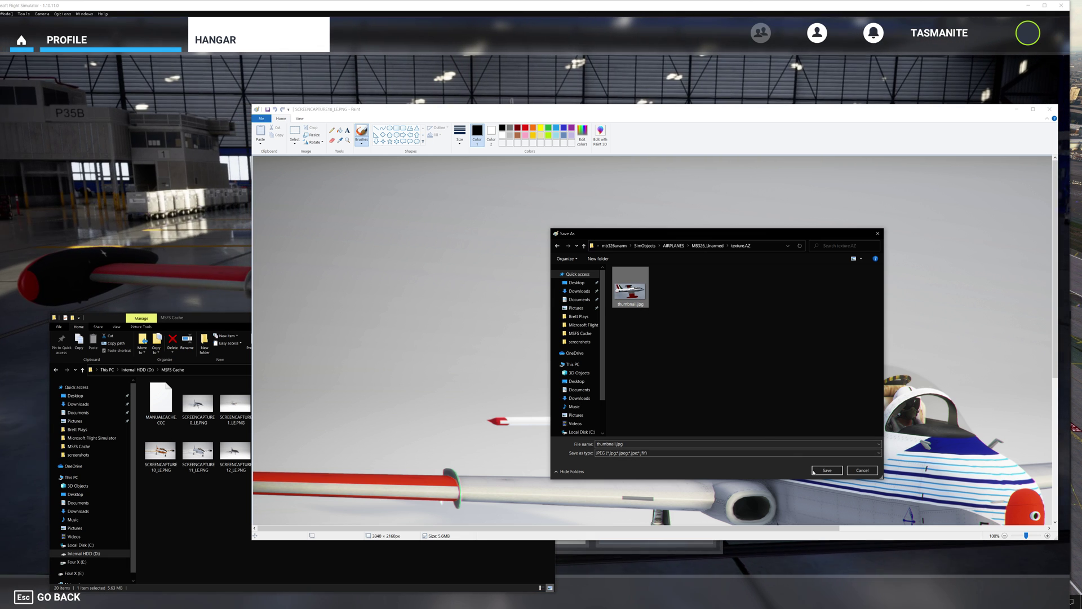
left_click(819, 473)
left_click(558, 303)
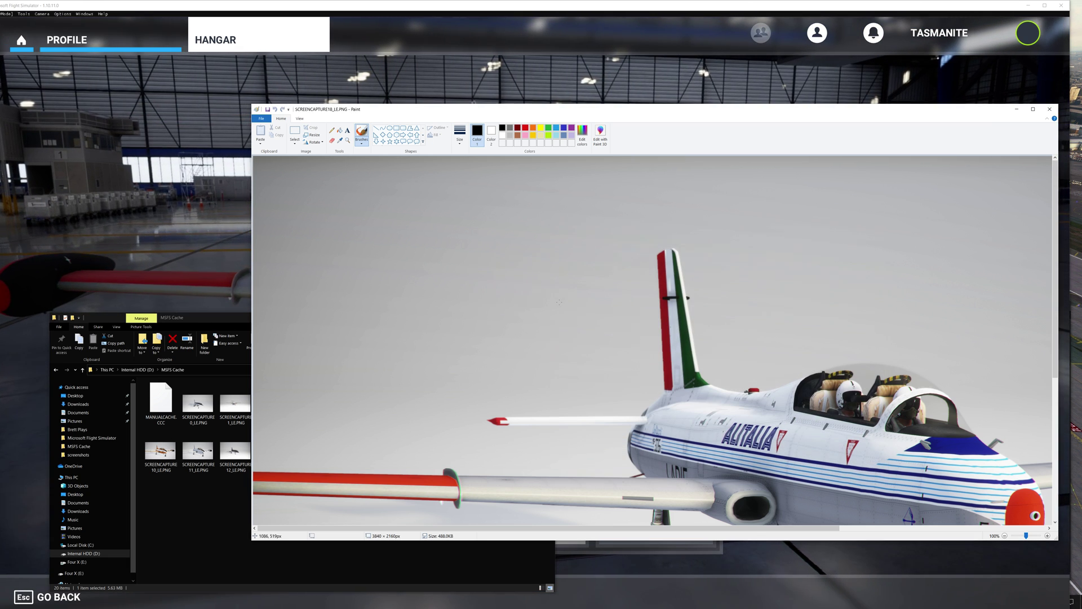
left_click(1049, 110)
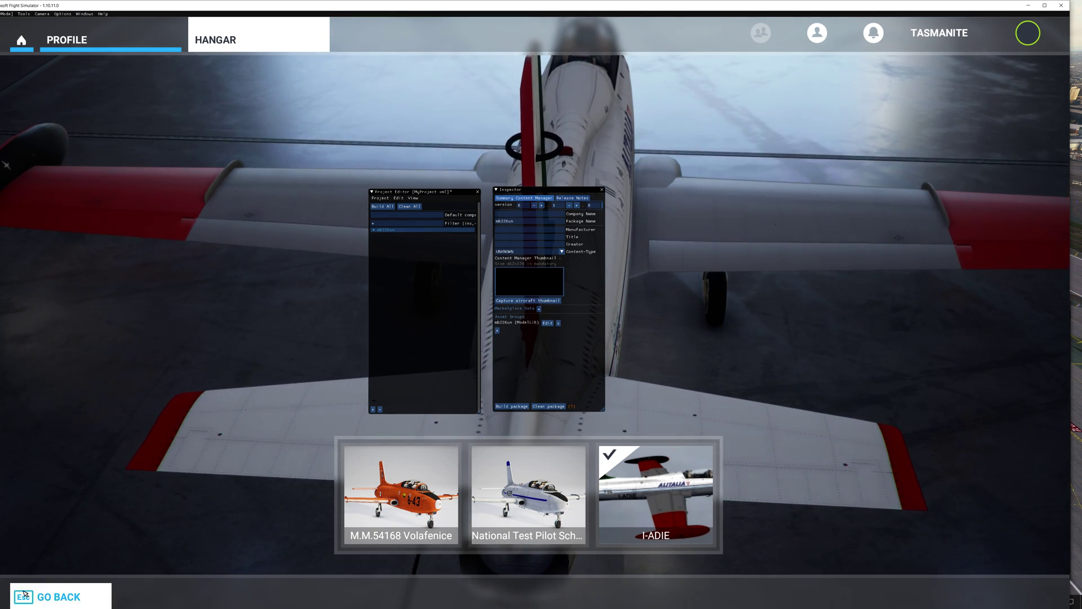
Reload the livery list in Microsoft Flight Simulator to check the I-ADIE thumbnail, and return to the hangar
left_click(503, 559)
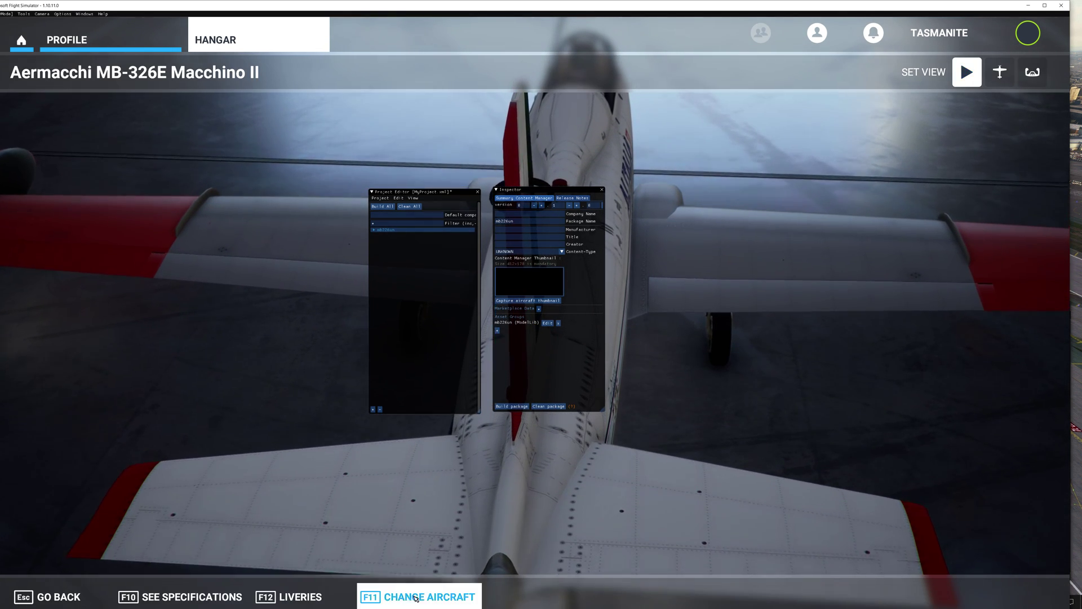
left_click(287, 597)
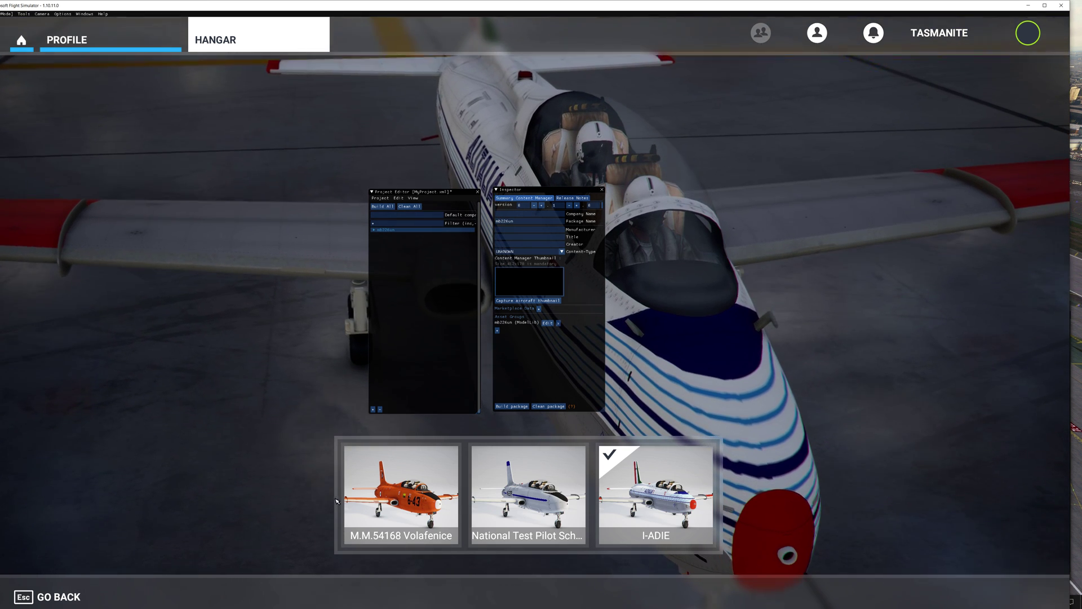
left_click(55, 602)
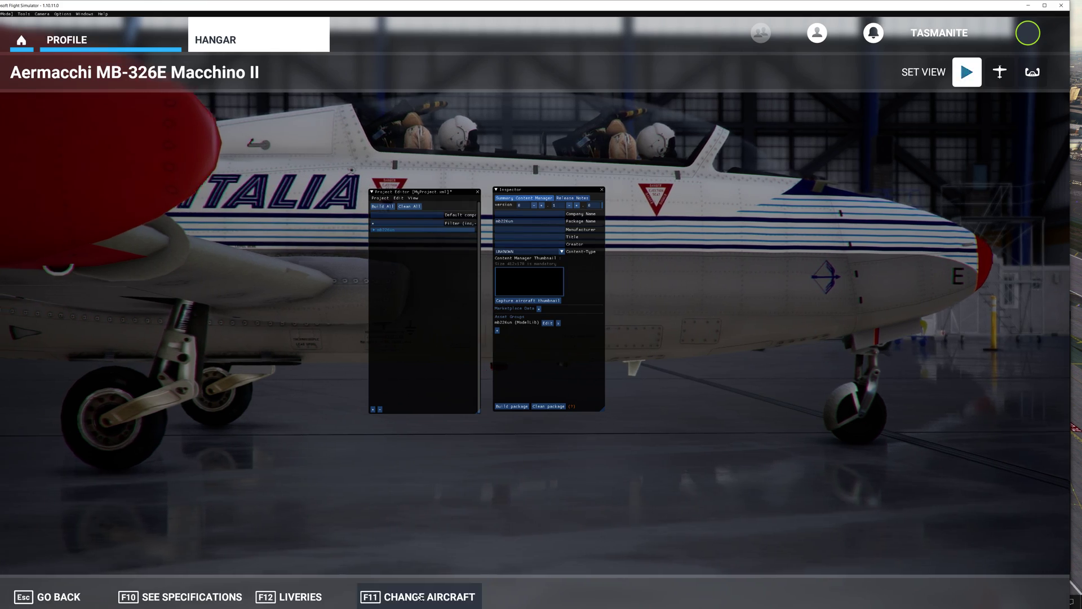
Change the aircraft to the Aermacchi MB-326GB Macchino II and capture its thumbnail into the MSFS Cache folder
left_click(420, 599)
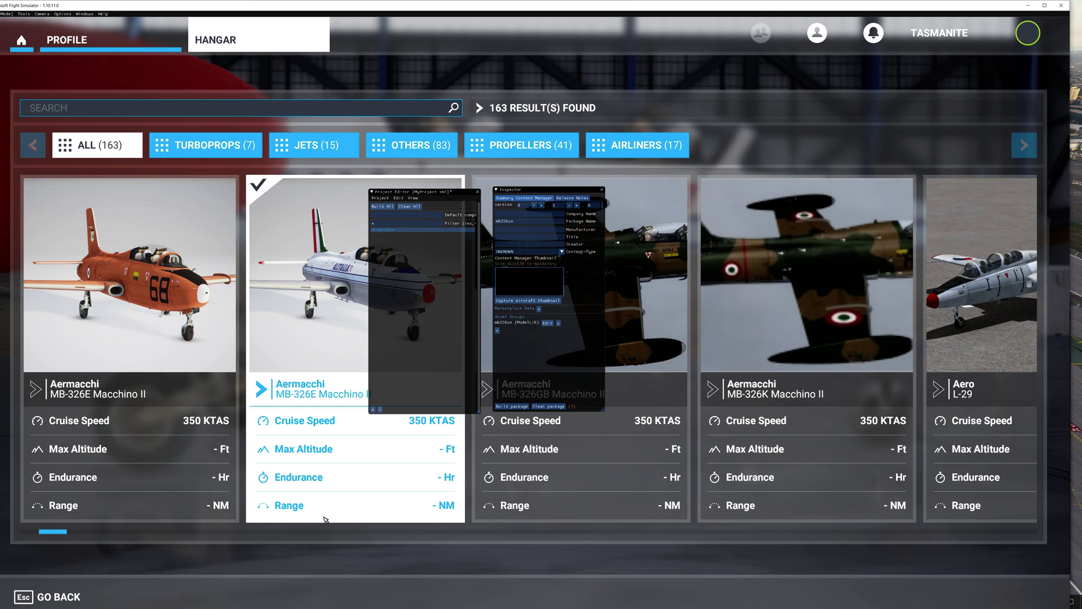
left_click(666, 333)
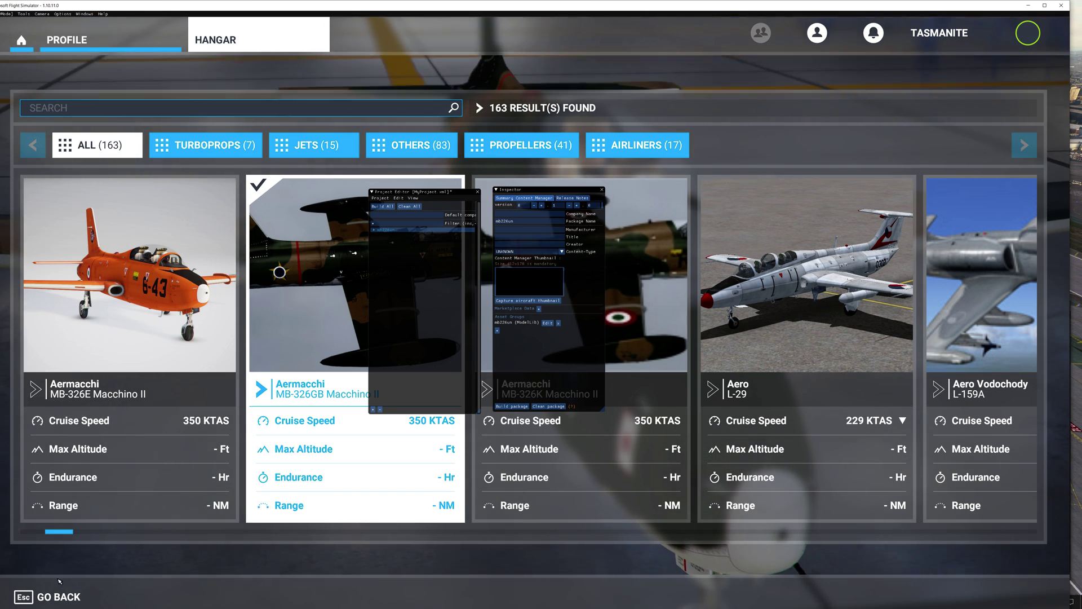
left_click(62, 599)
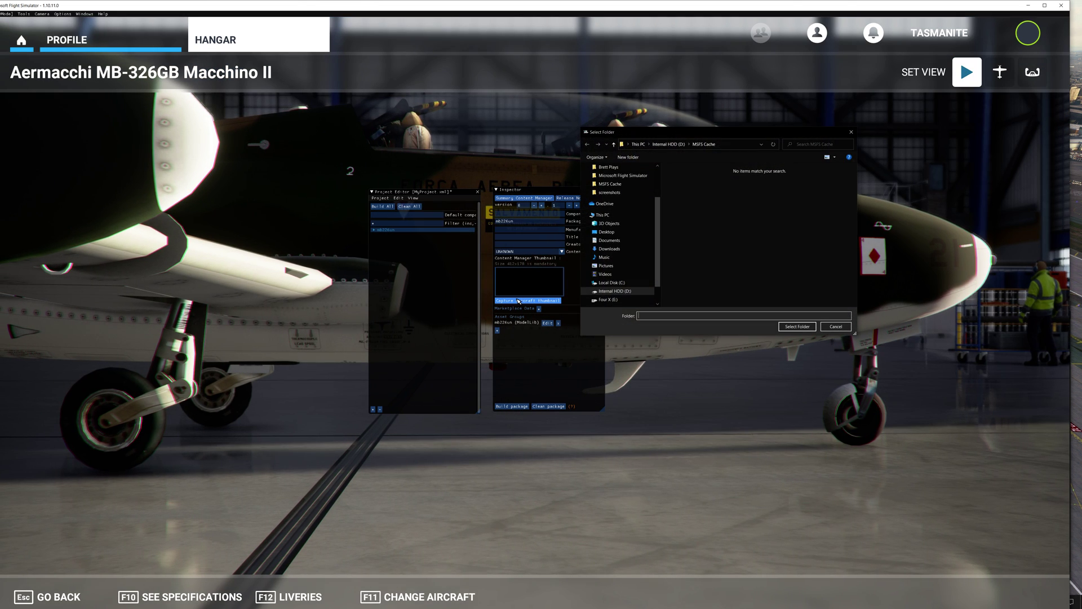
left_click(796, 327)
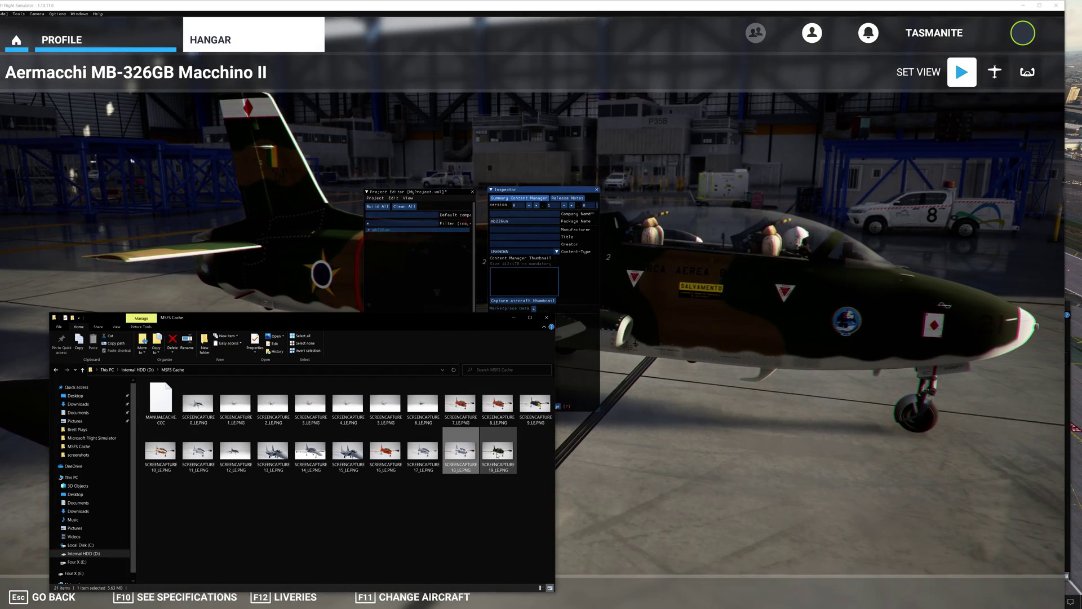
Open SCREENCAPTURE19_LE.PNG from the MSFS Cache folder in Paint for editing
left_click(499, 451)
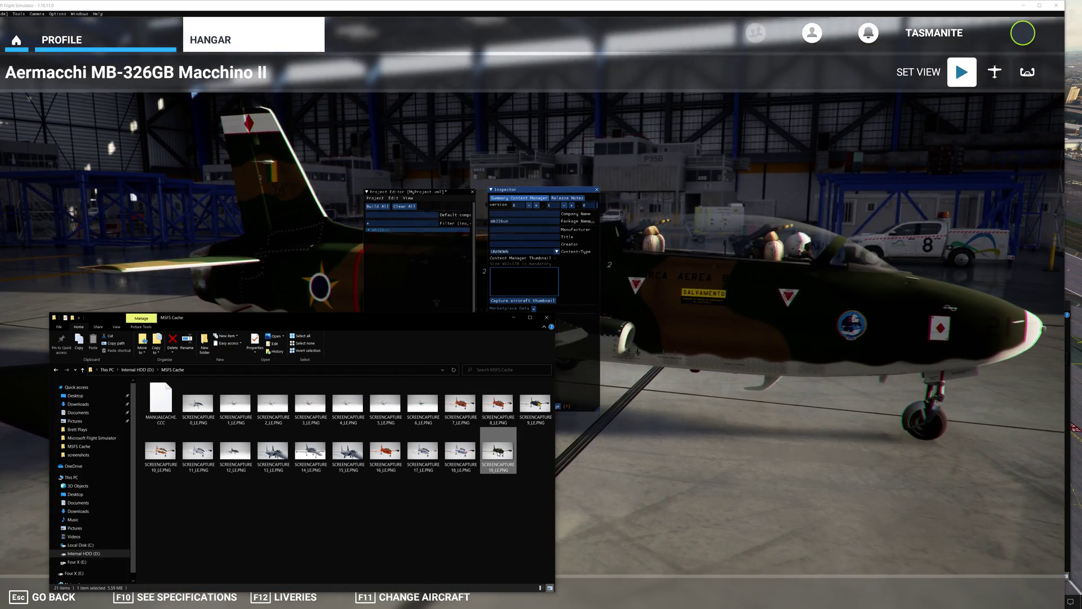
right_click(499, 451)
left_click(530, 288)
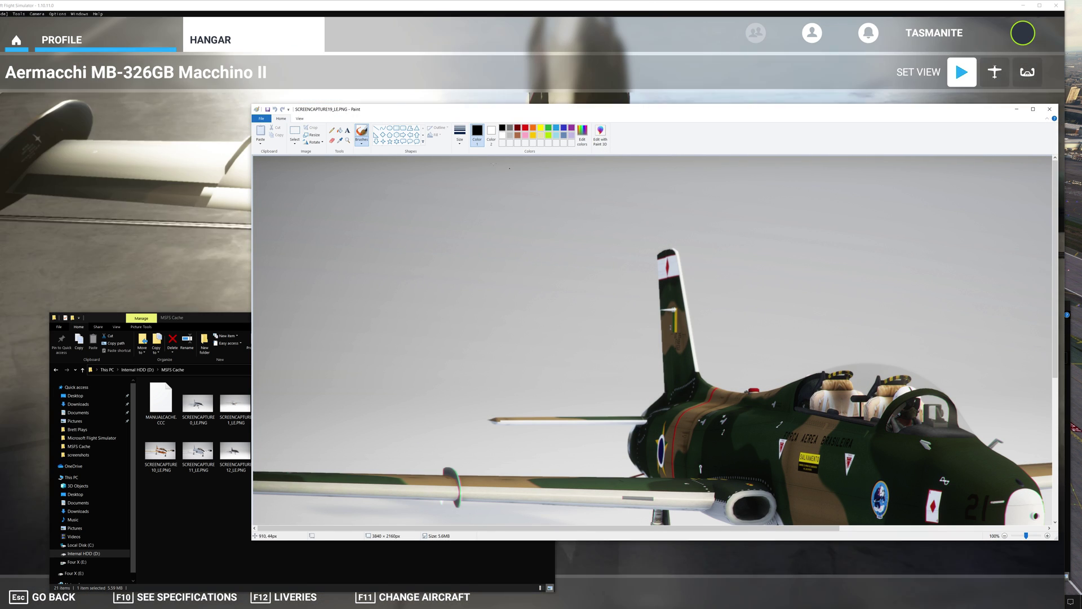
Start saving the MB-326GB capture as a JPEG and look through the Community folder for the aircraft's package
left_click(260, 119)
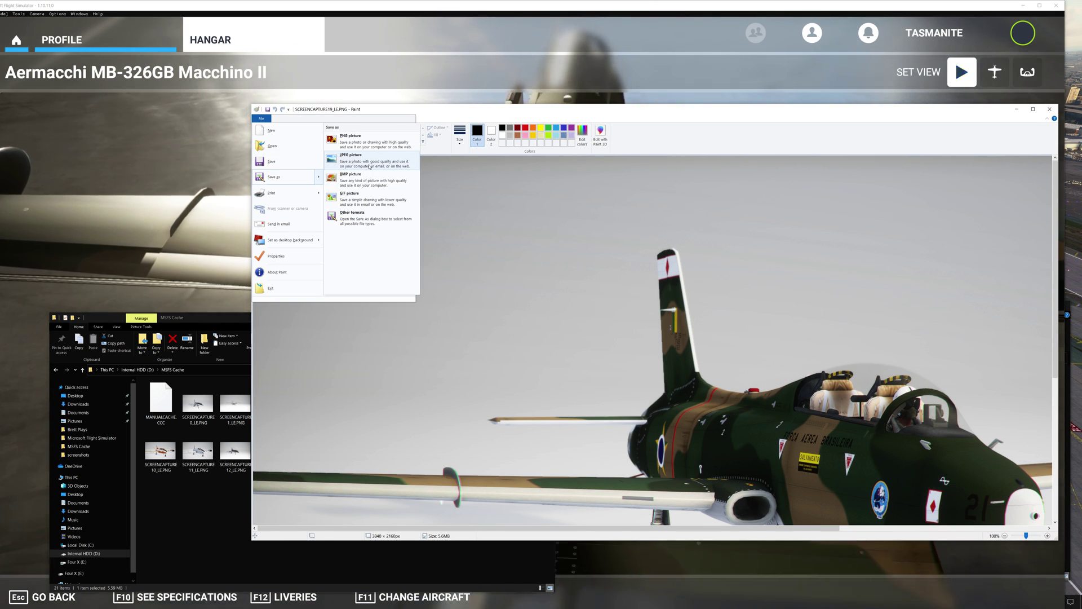
left_click(350, 157)
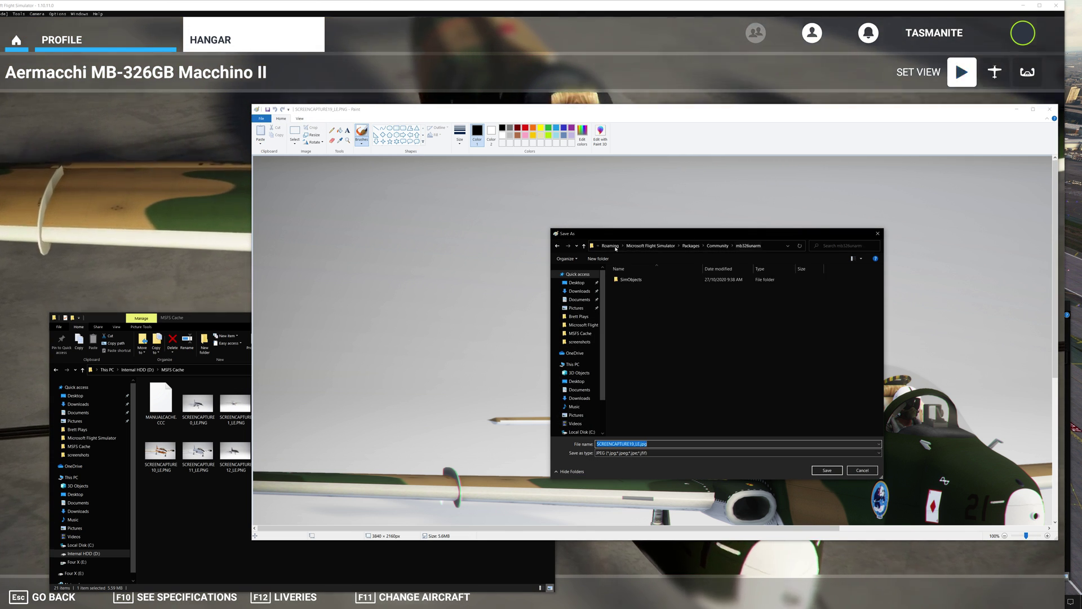
left_click(584, 246)
scroll(670, 384, "down", 2)
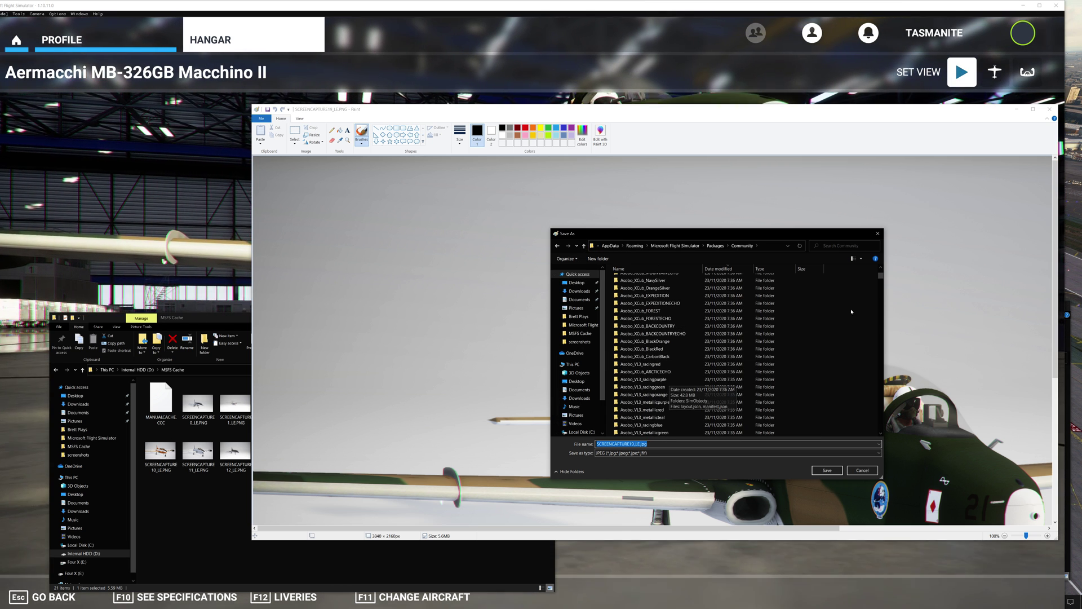
left_click_drag(881, 279, 881, 410)
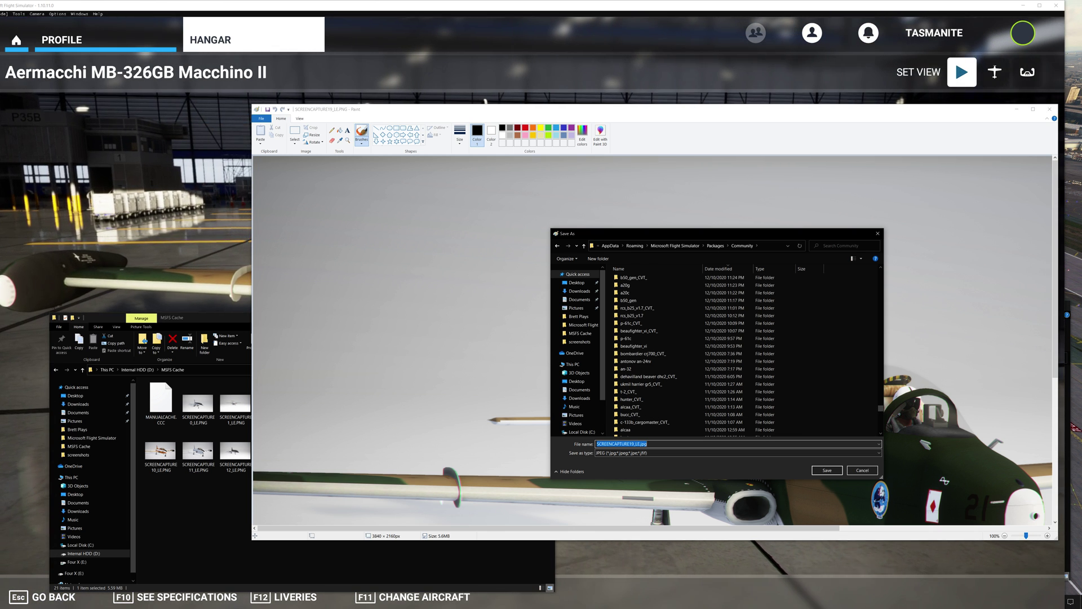
Switch to File Explorer and open the MB326G aircraft folder inside the mb326g package in Community
key("alt+Tab")
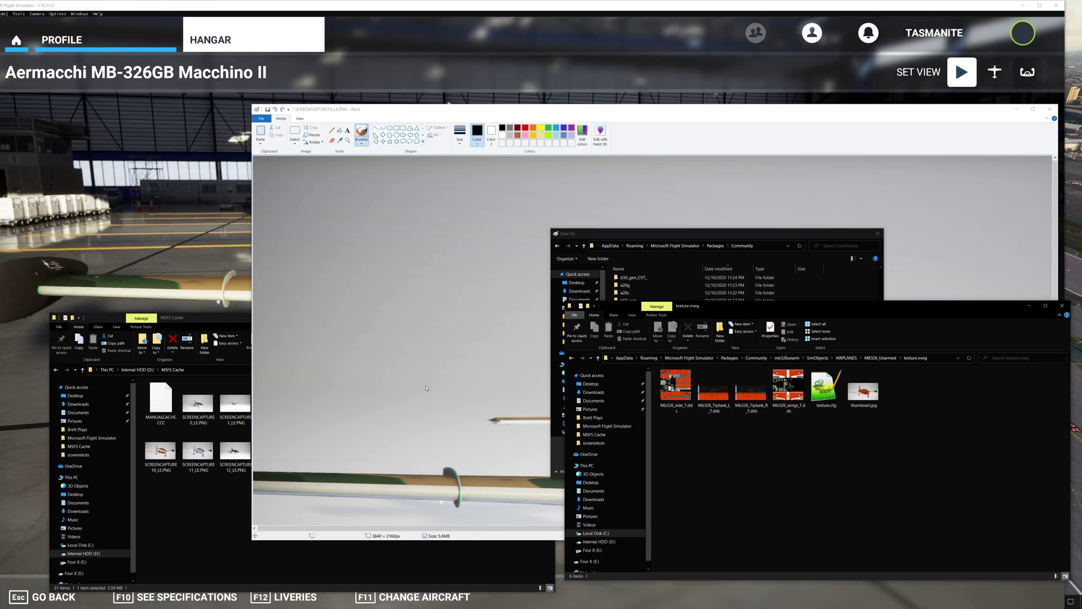
left_click(597, 360)
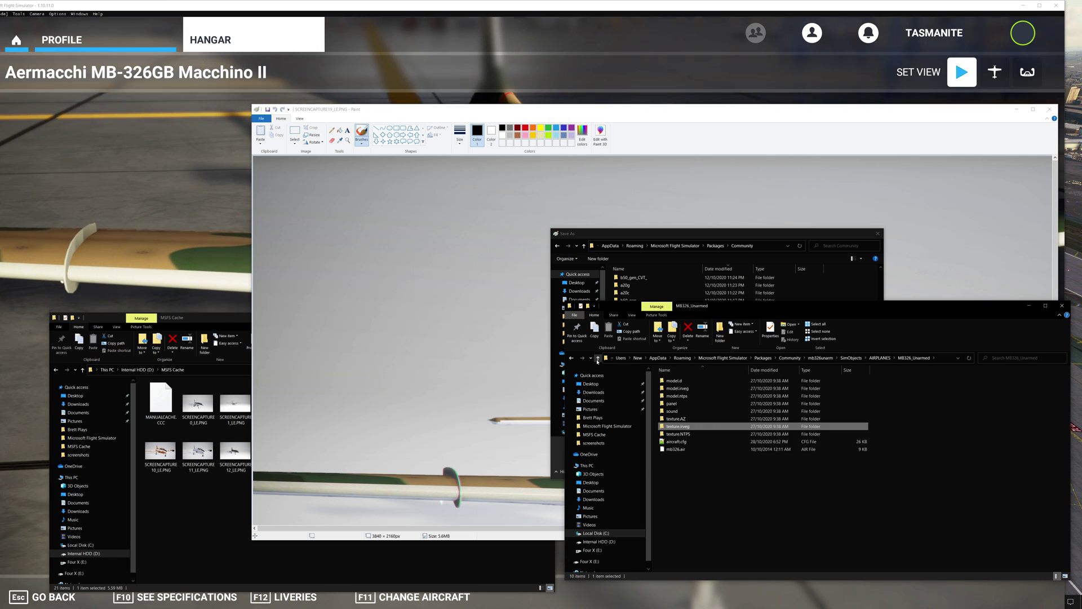
left_click(598, 359)
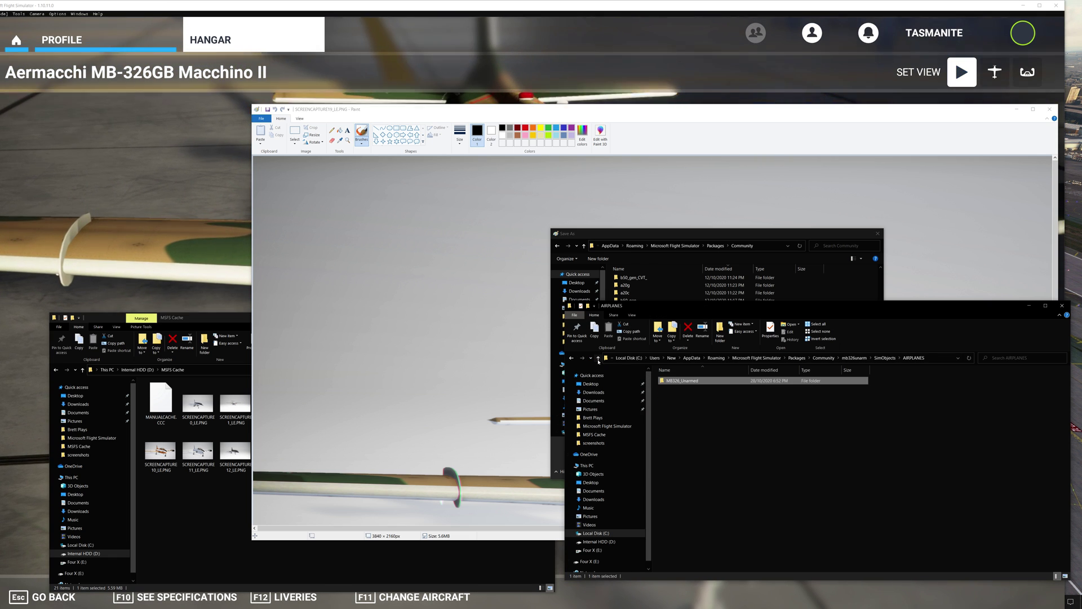
left_click(598, 359)
scroll(677, 476, "down", 3)
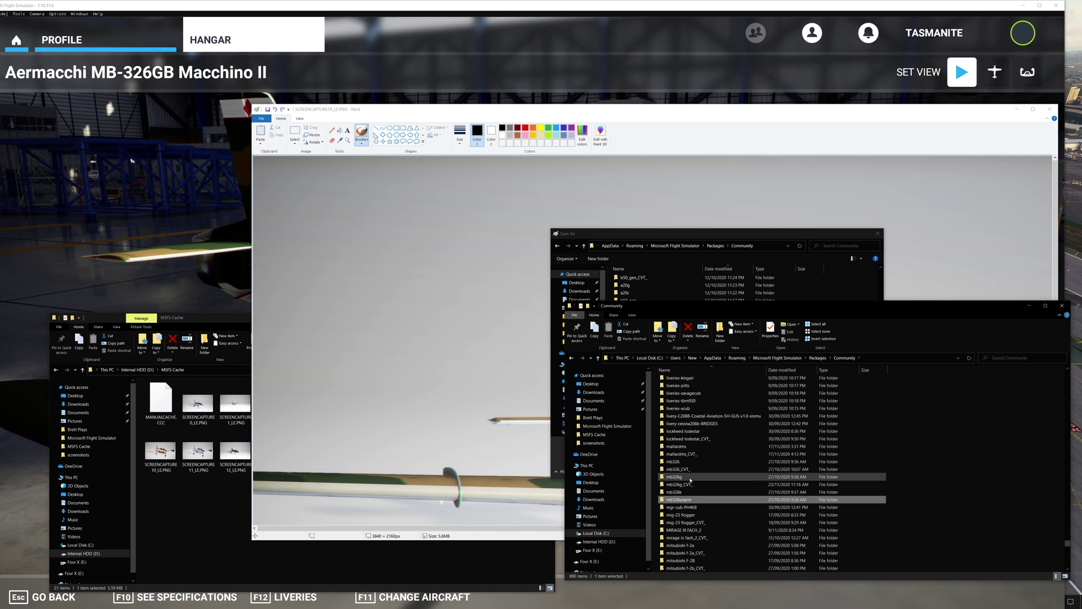
double_click(690, 477)
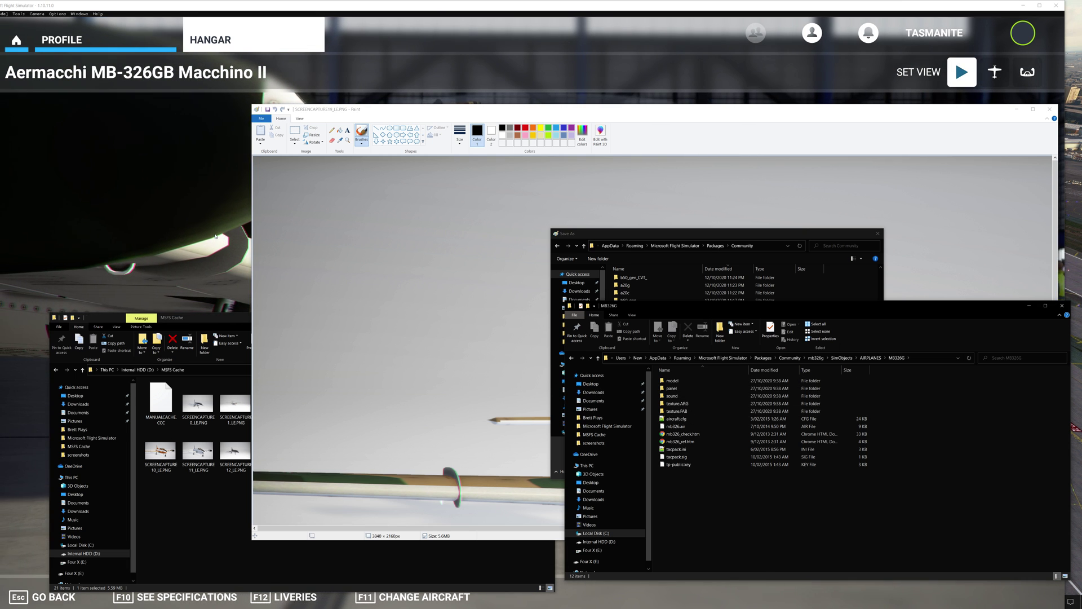
Check the MB-326GB livery list in Microsoft Flight Simulator, and look in texture.ARG and texture.FAB for the Xavante's texture folder
left_click(215, 236)
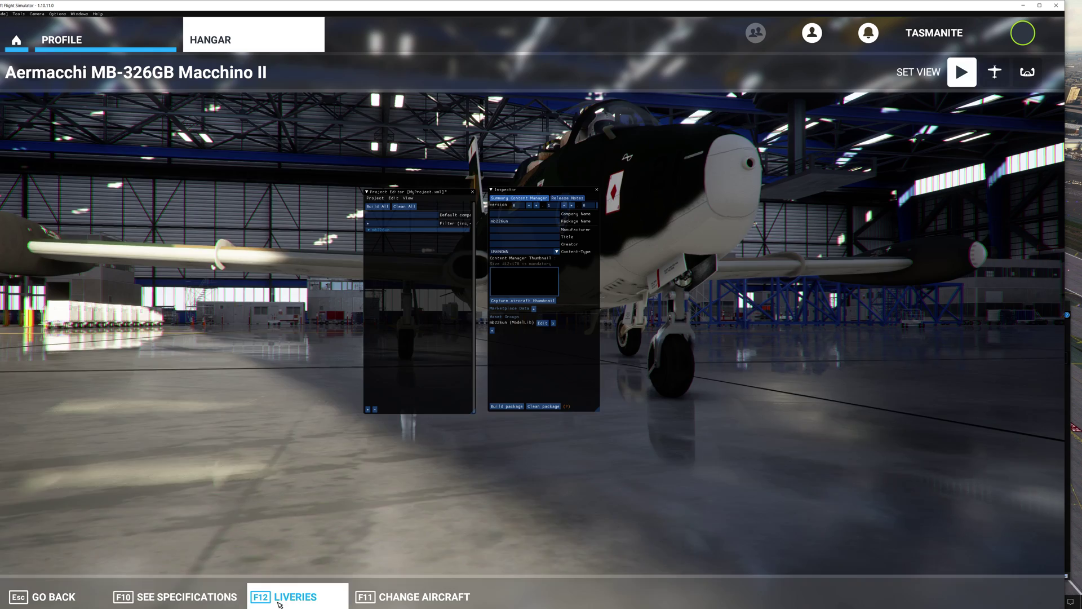
left_click(282, 601)
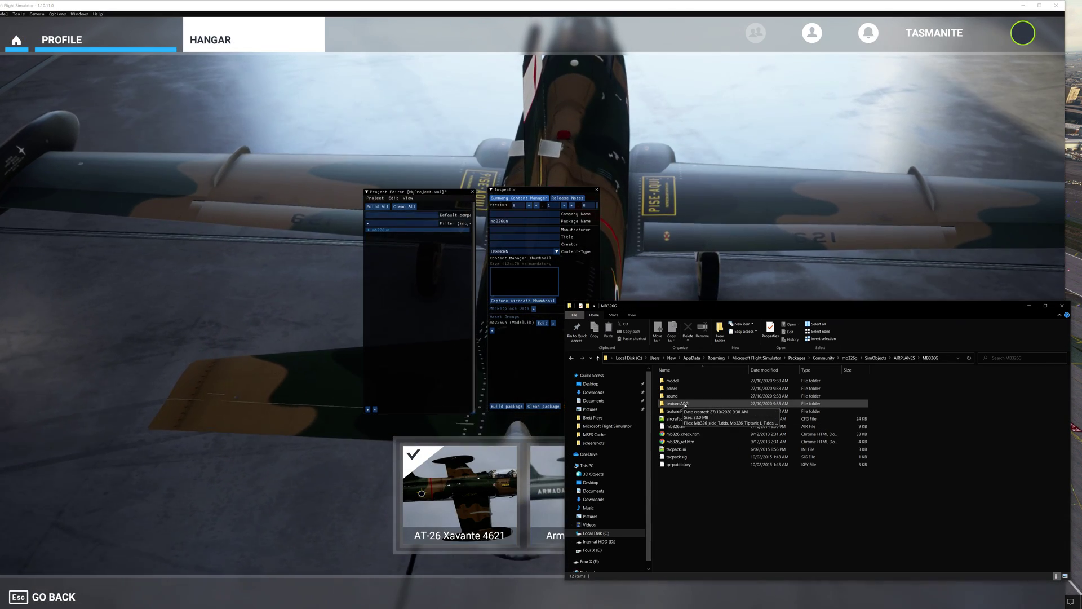
left_click(687, 404)
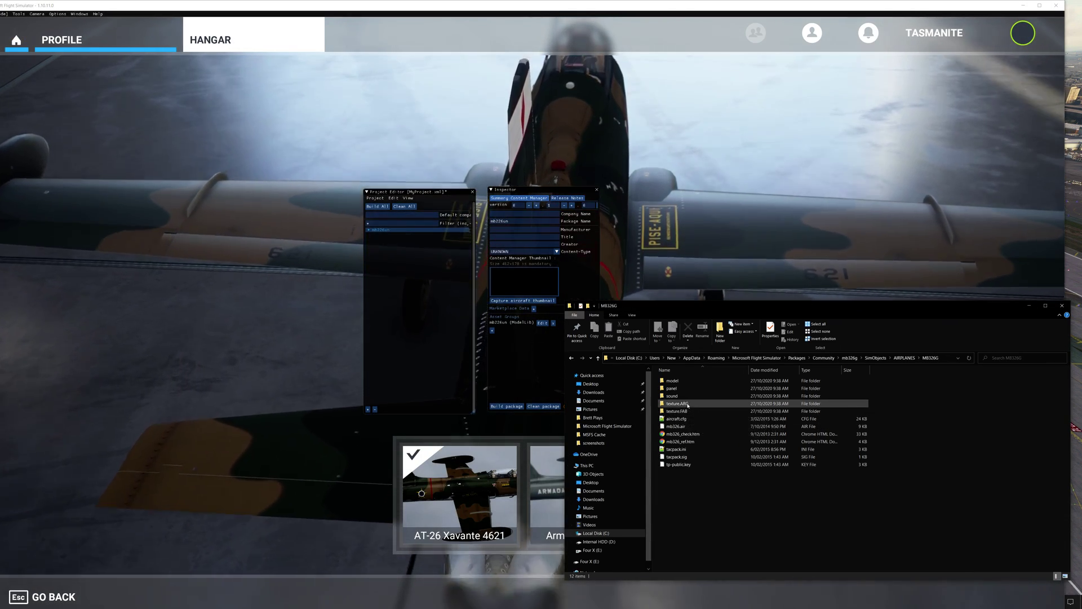
double_click(688, 404)
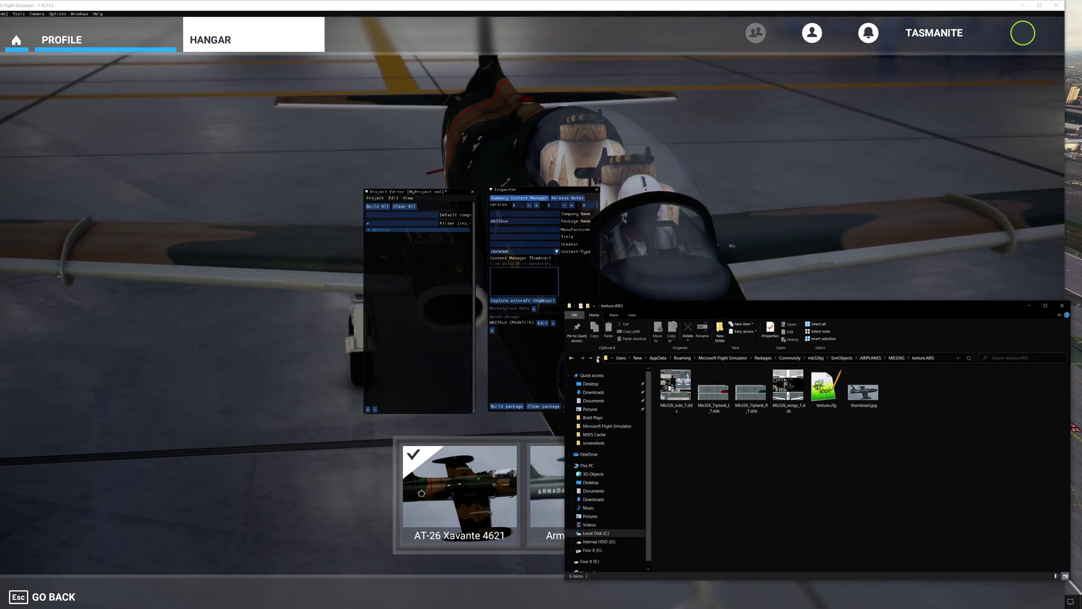
left_click(598, 359)
double_click(676, 411)
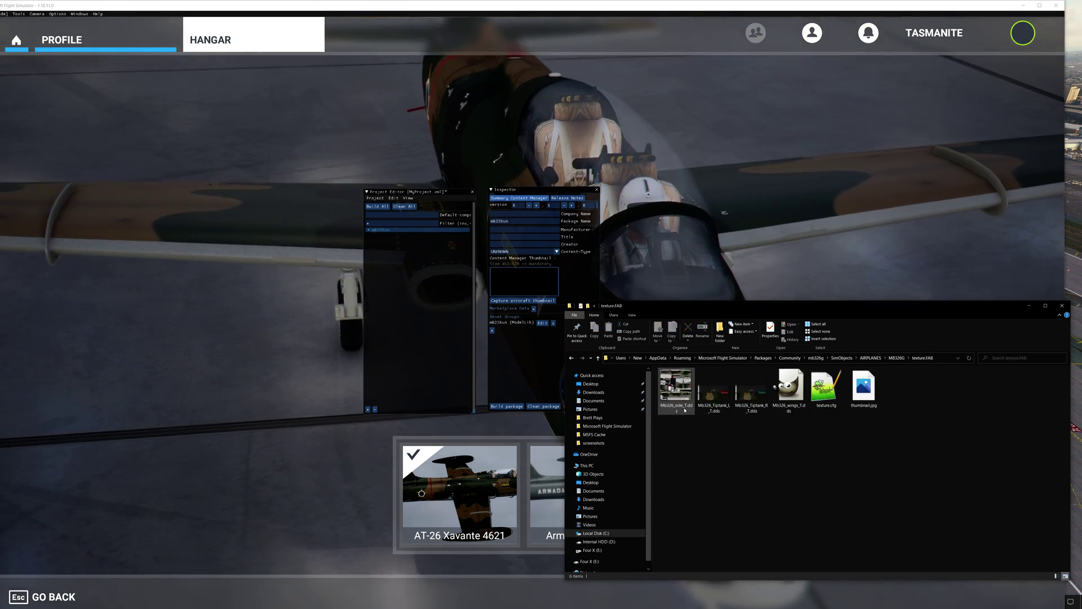
Save the Xavante capture over thumbnail.jpg using the copied texture.FAB folder path, and close Paint
left_click(945, 358)
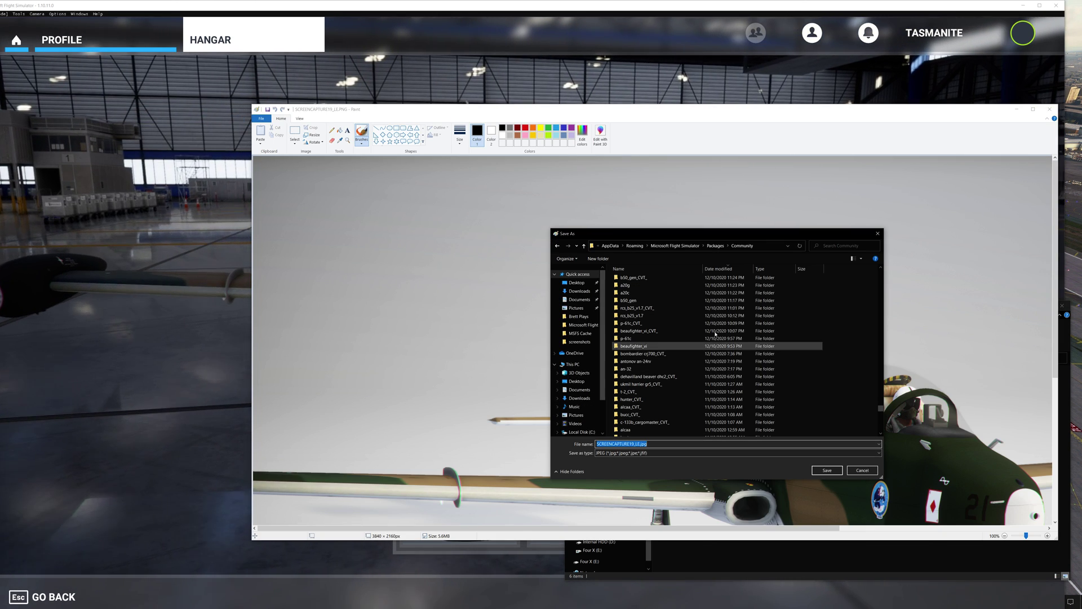
key("ctrl+v")
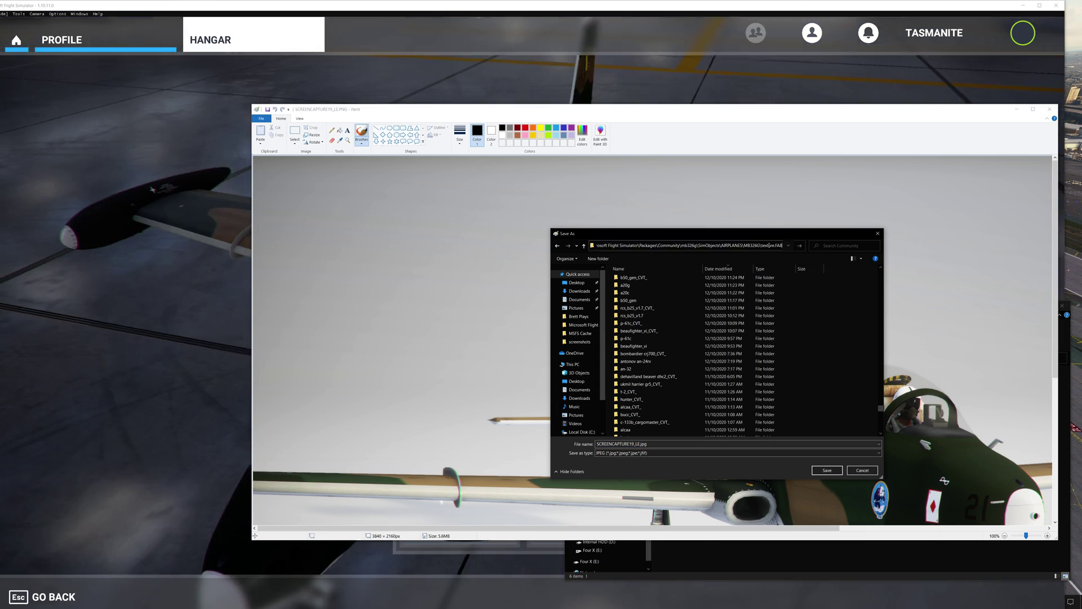
left_click(800, 246)
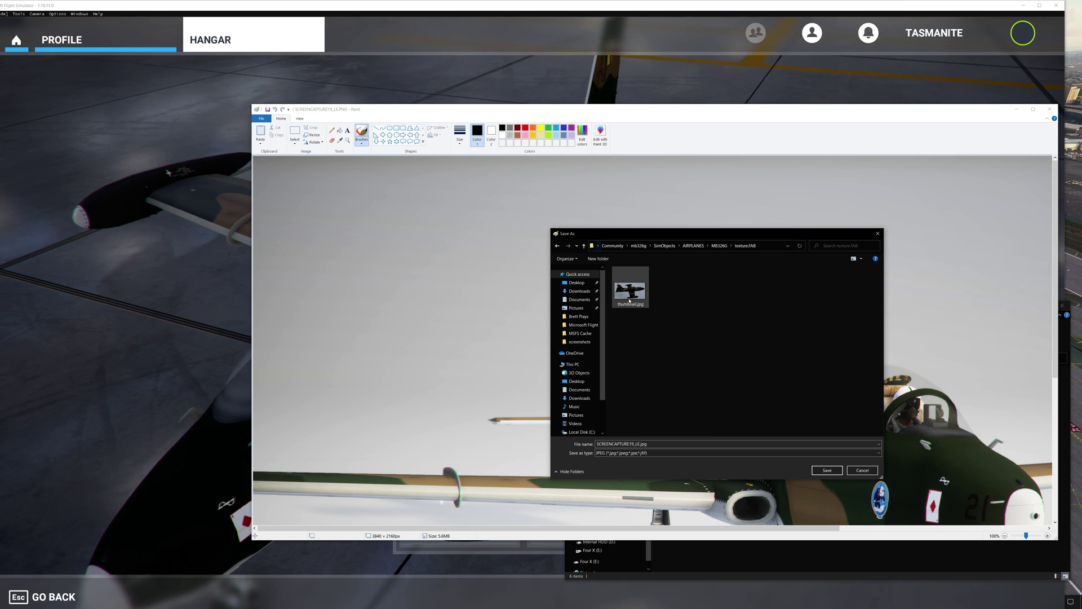
left_click(827, 470)
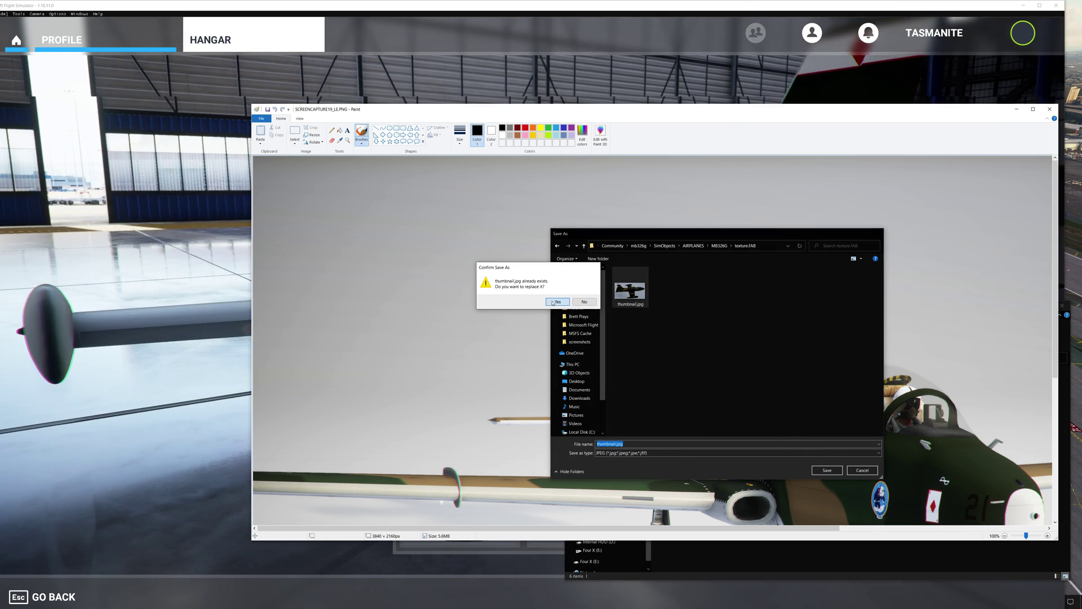
left_click(554, 301)
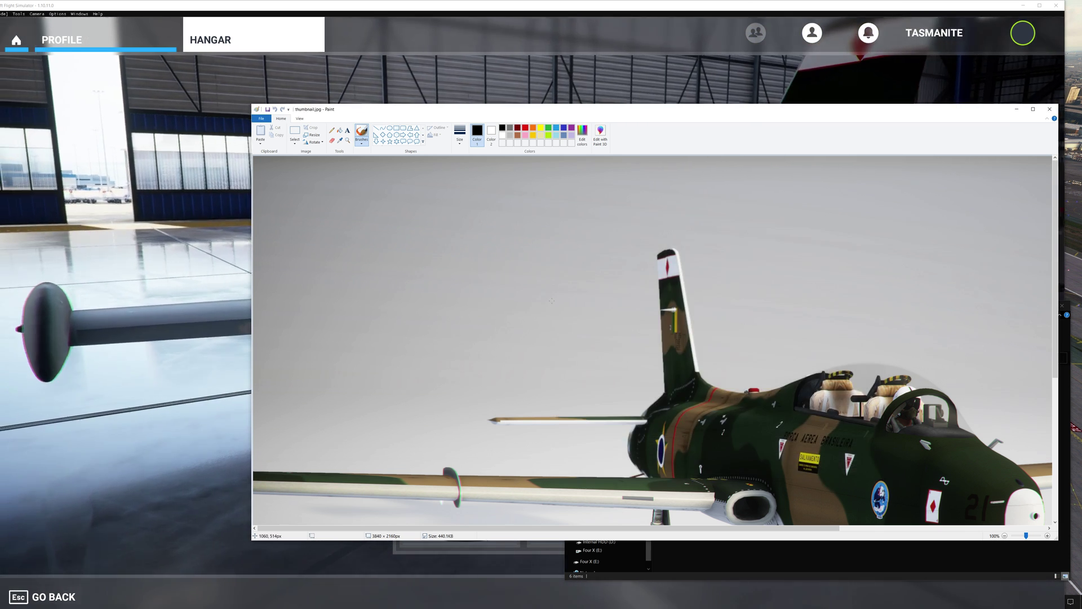
left_click(1048, 109)
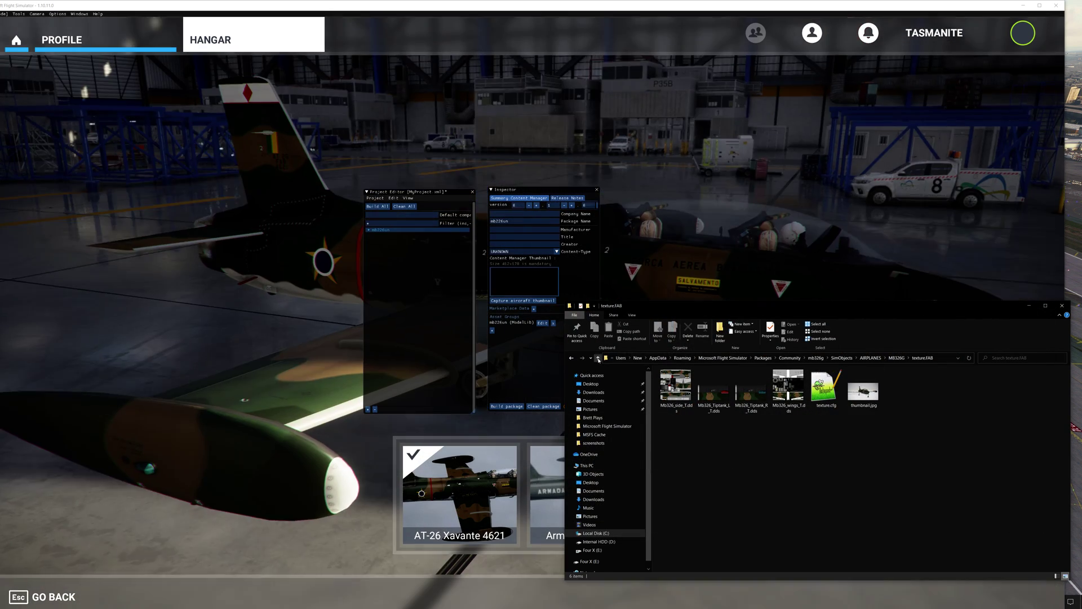
Open the texture.ARG folder in File Explorer and copy its full path
left_click(598, 358)
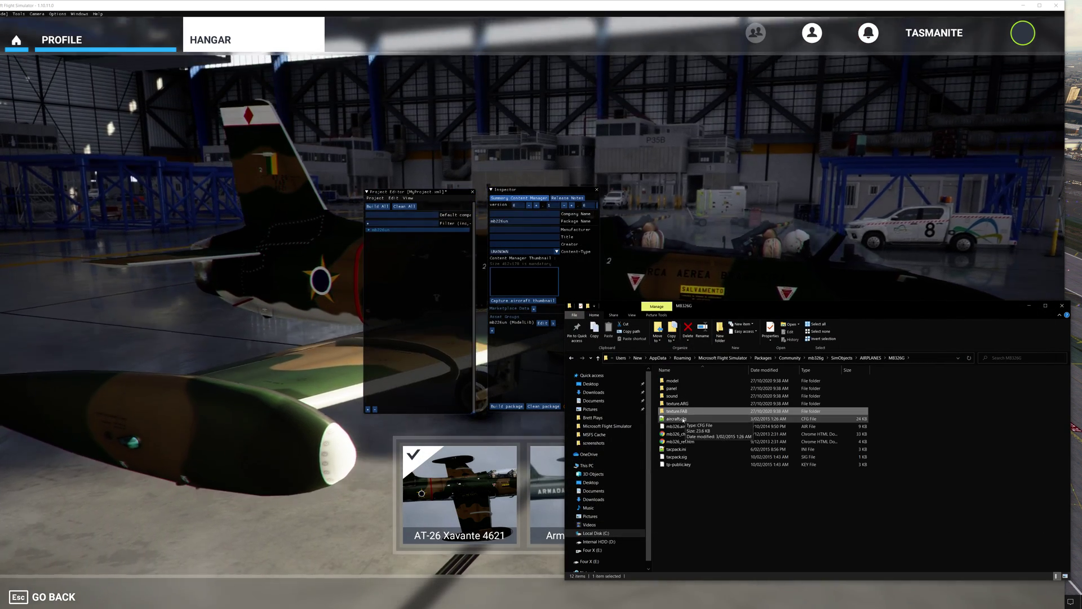
double_click(677, 404)
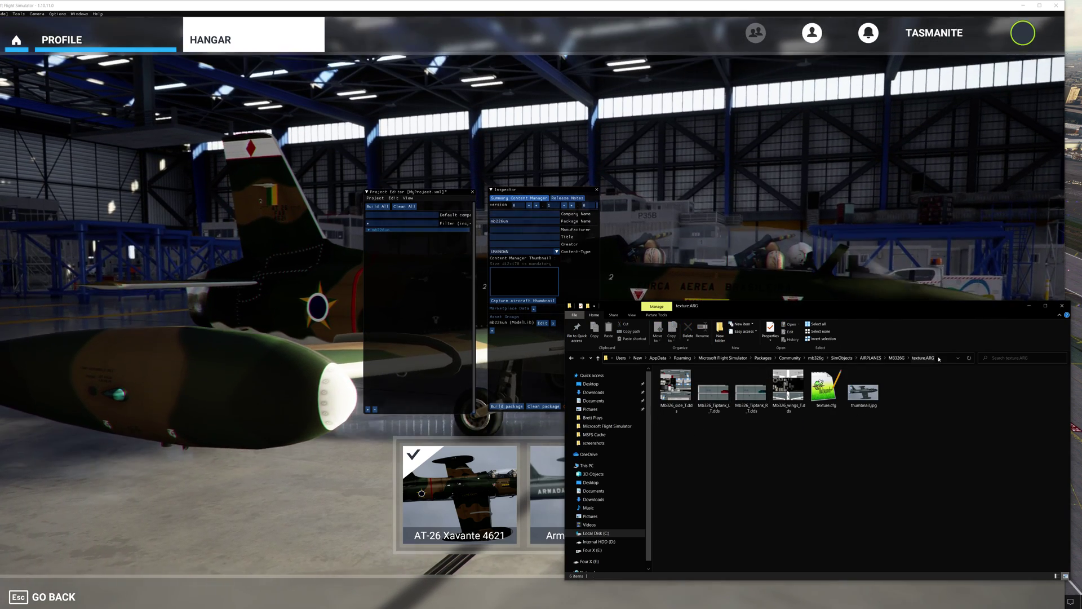
left_click(940, 358)
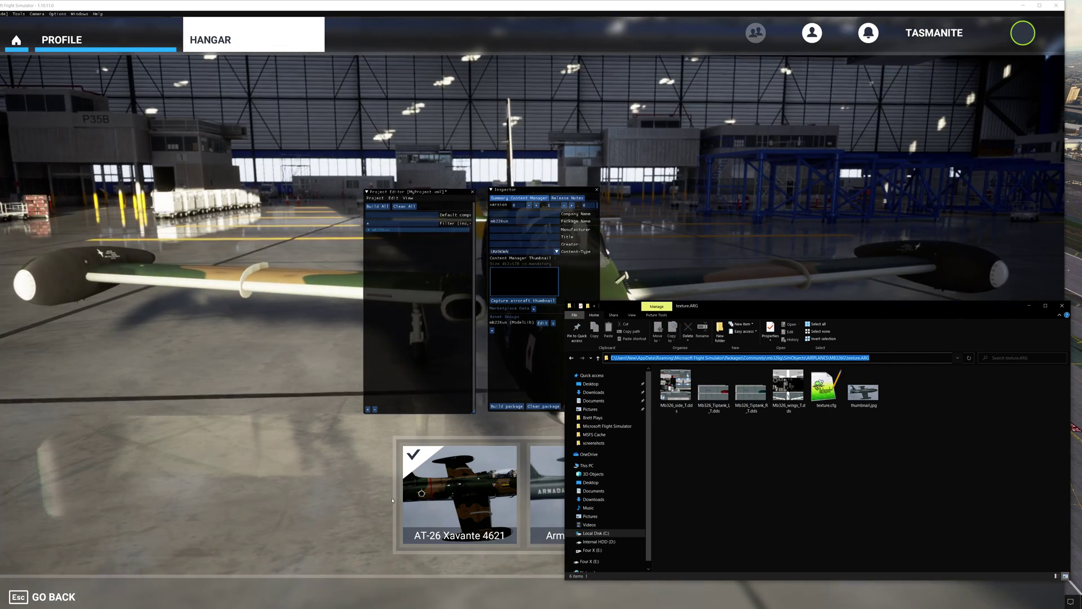
Switch to Microsoft Flight Simulator, apply the Armada Argentina livery, and capture its thumbnail into the MSFS Cache folder
left_click(393, 499)
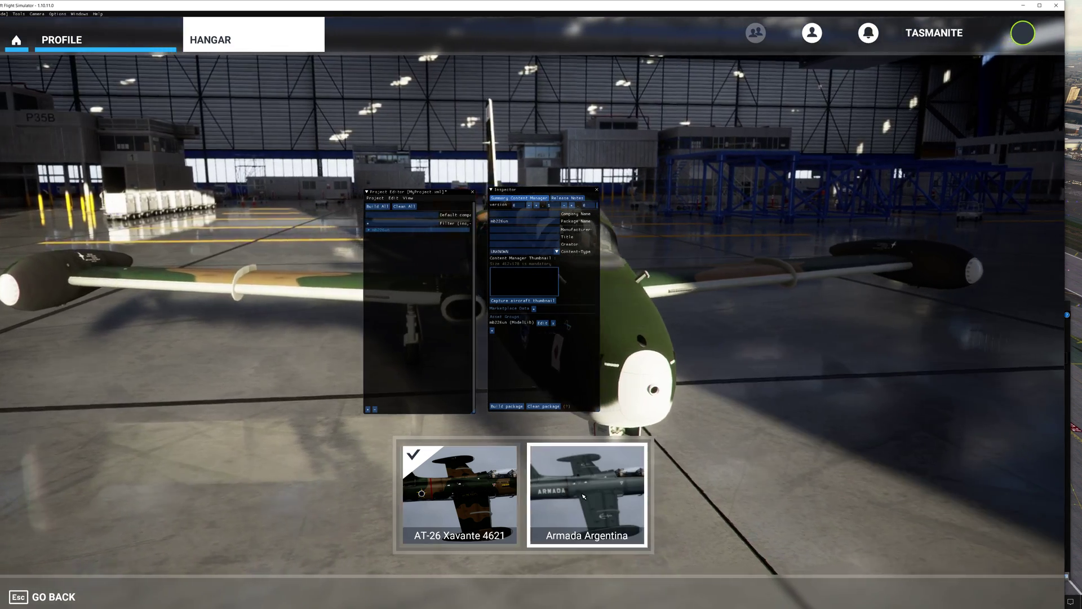
left_click(584, 496)
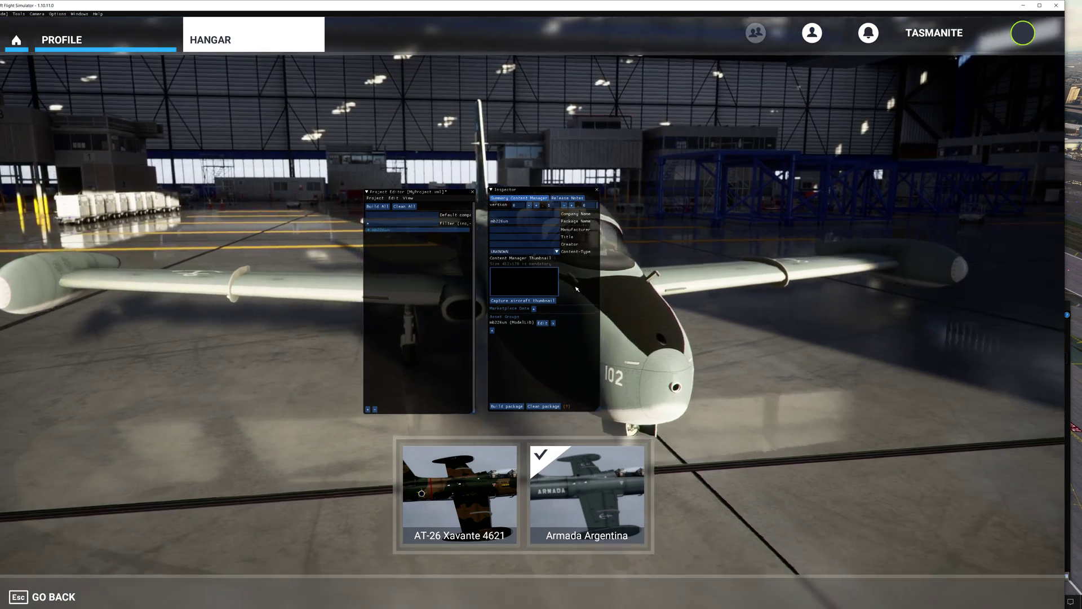
left_click(522, 301)
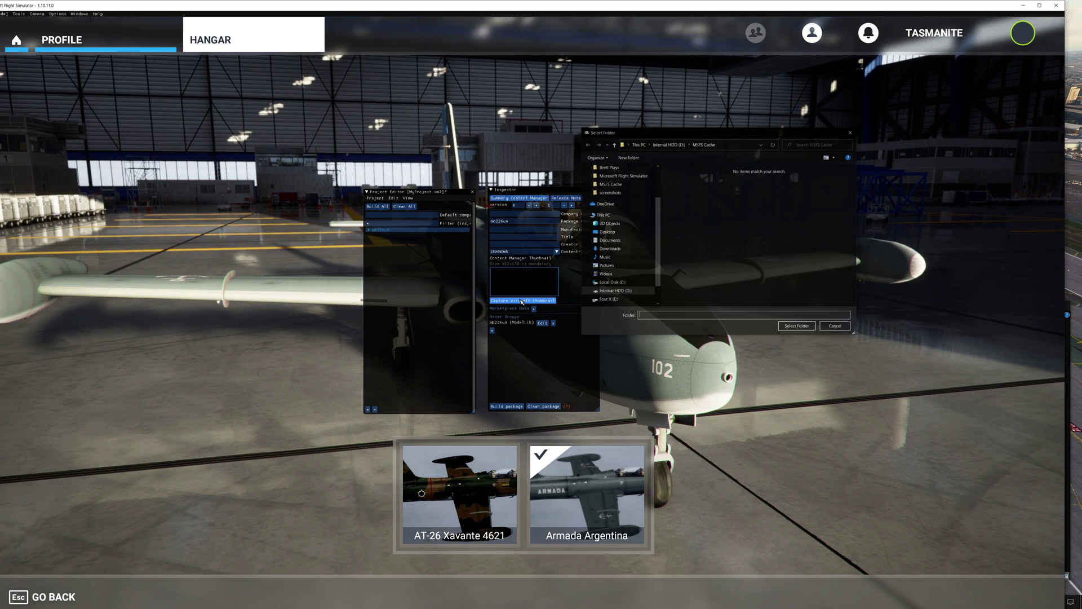
left_click(788, 327)
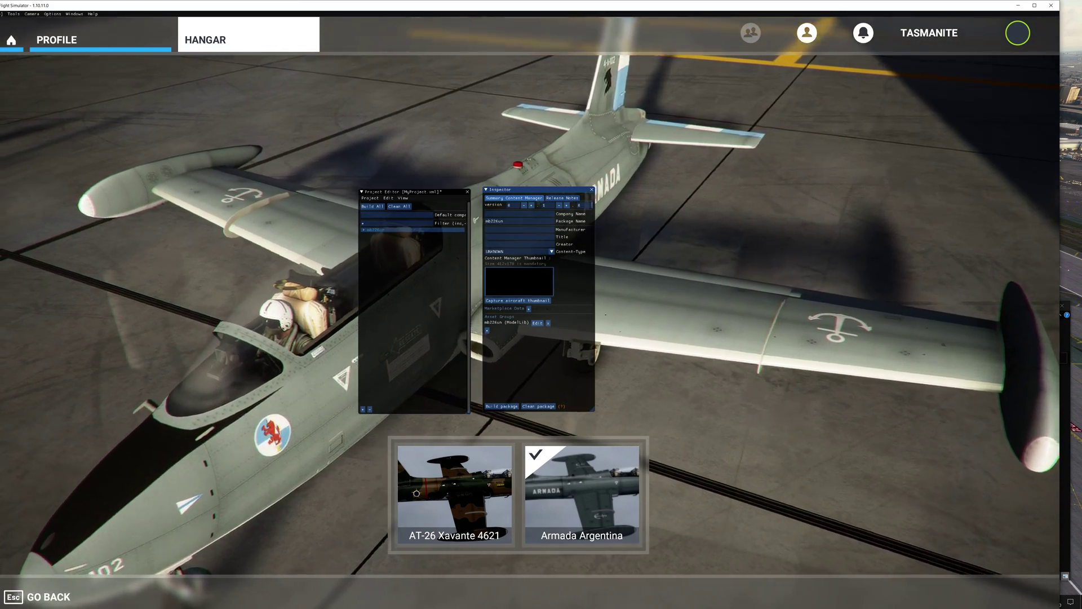
Open SCREENCAPTURE20_LE.PNG from the MSFS Cache folder in Paint for editing
key("alt+Tab")
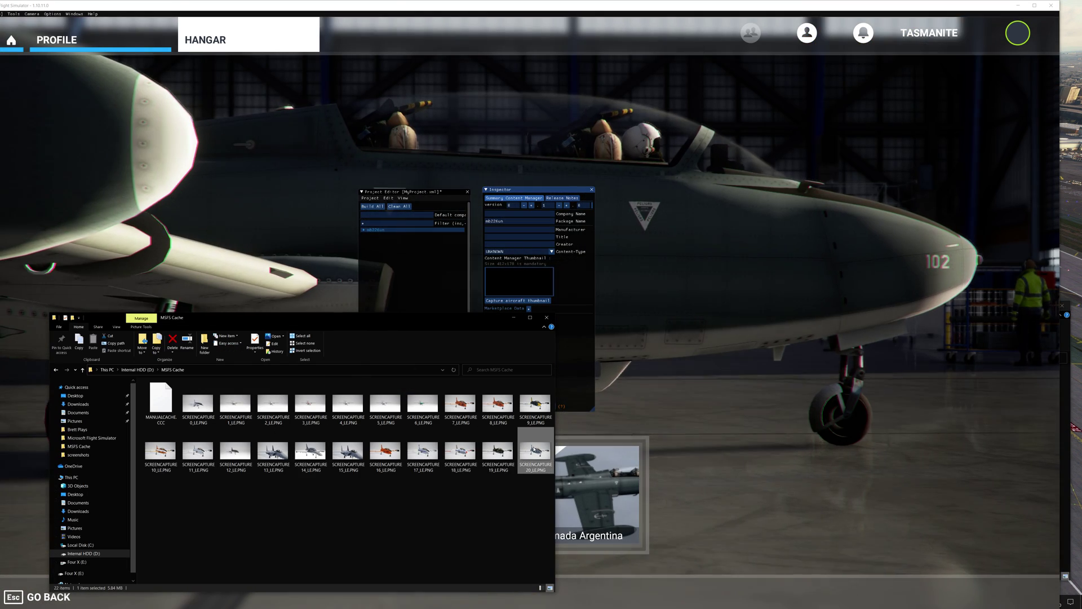
right_click(534, 448)
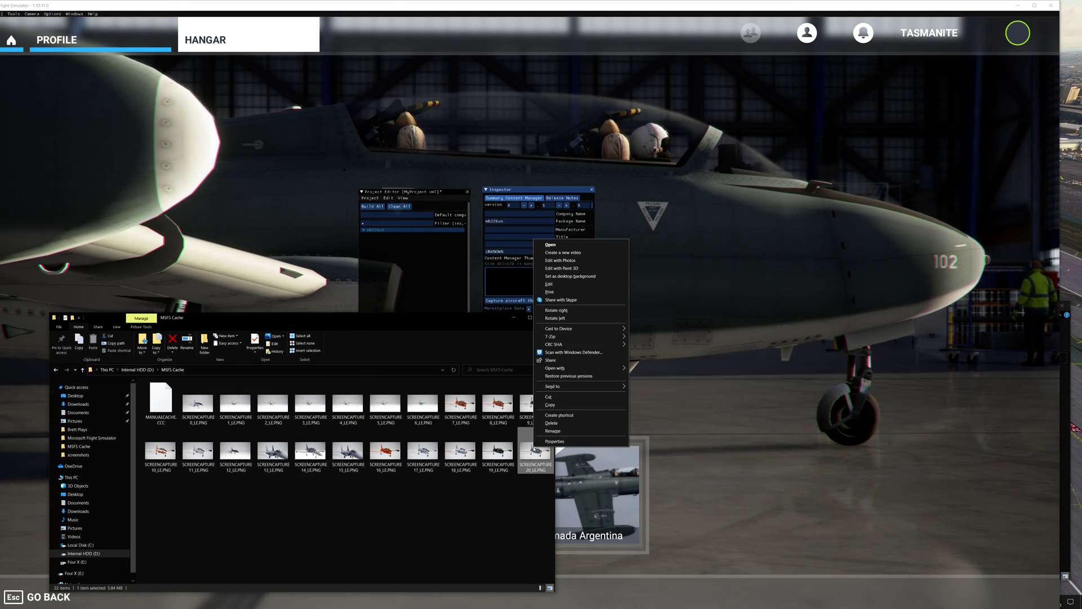
left_click(549, 284)
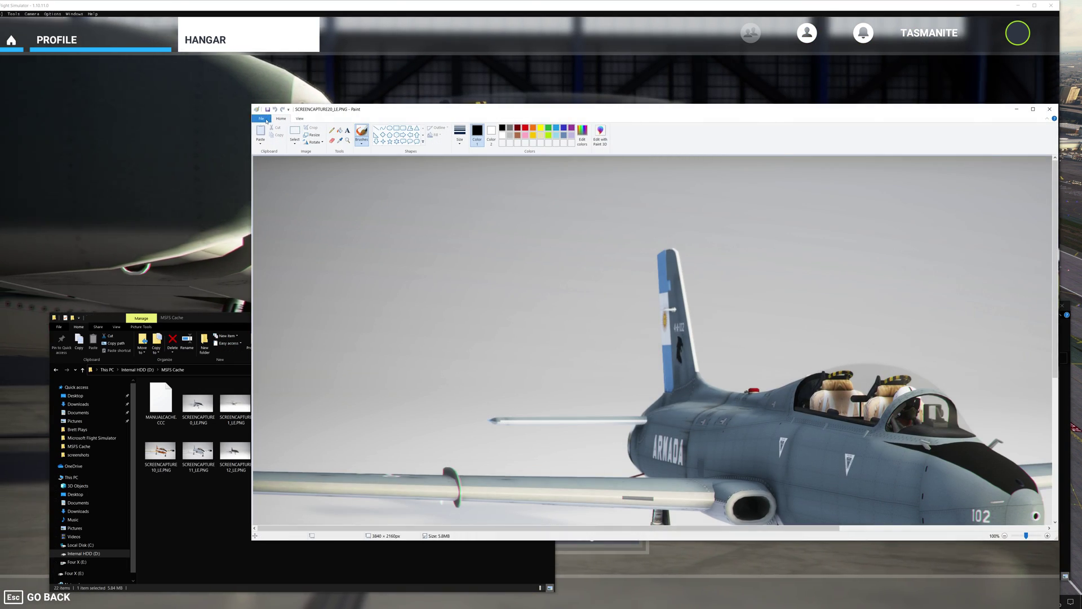
Save the Armada Argentina capture as a JPEG over thumbnail.jpg in the texture.ARG folder, and close Paint
left_click(262, 118)
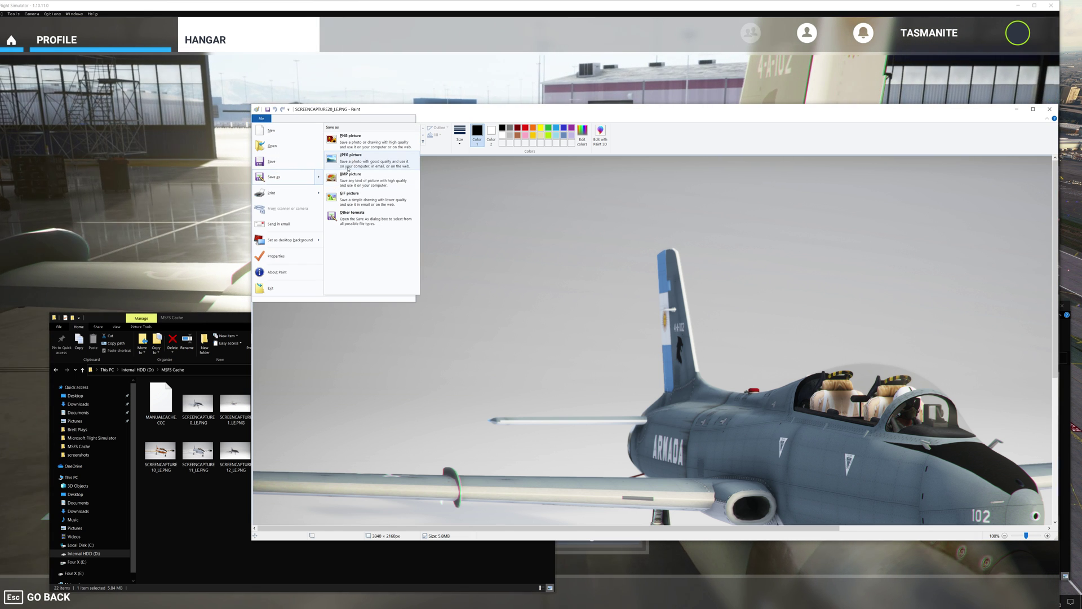
left_click(360, 161)
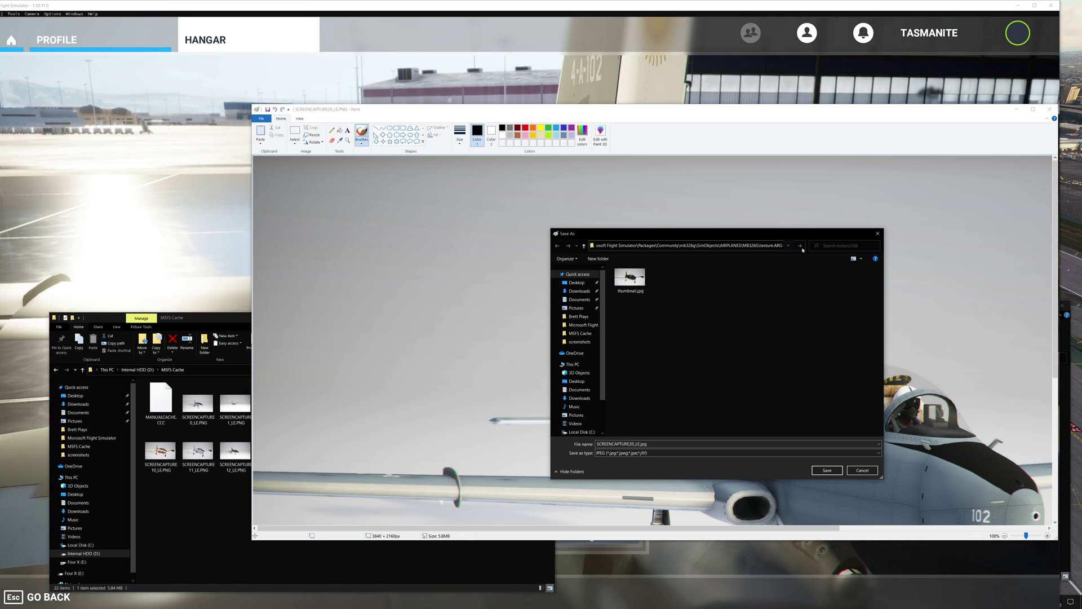
left_click(800, 247)
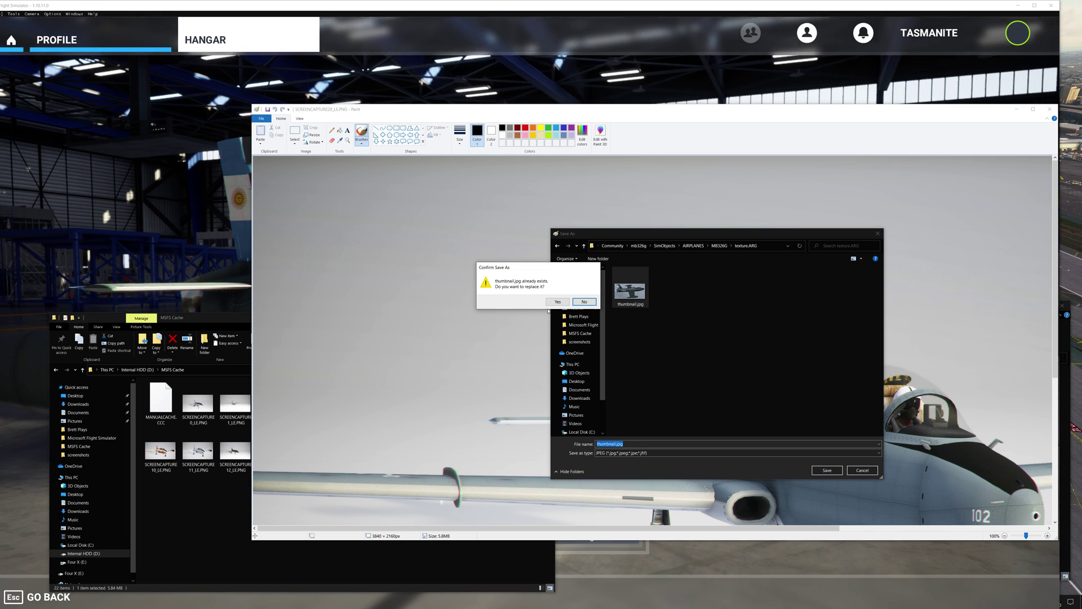
left_click(556, 302)
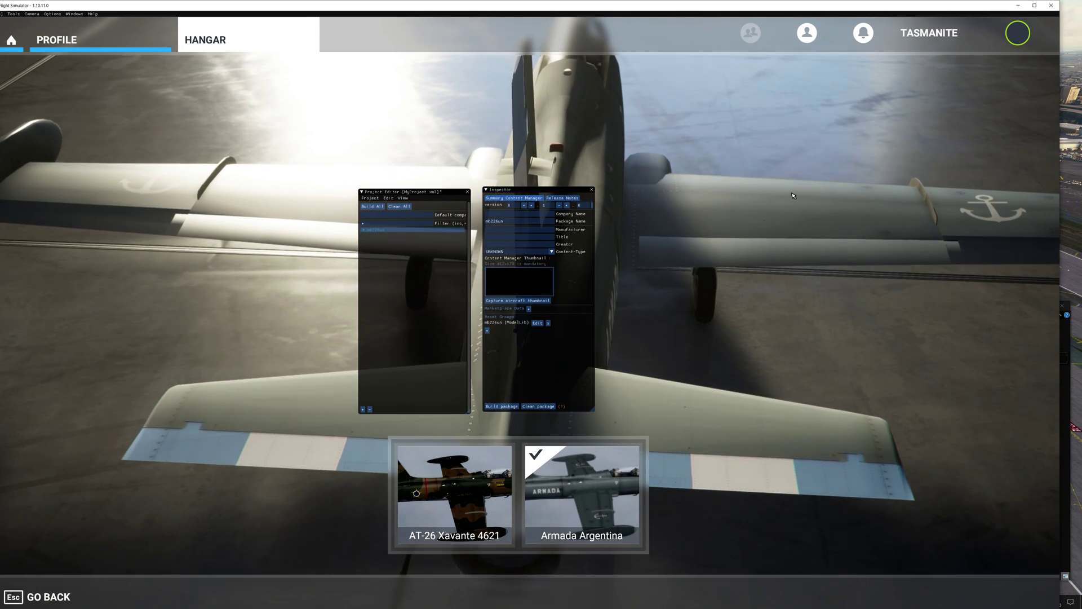
Reload the Aermacchi MB-326GB Macchino II livery list to check its refreshed thumbnails
left_click(48, 597)
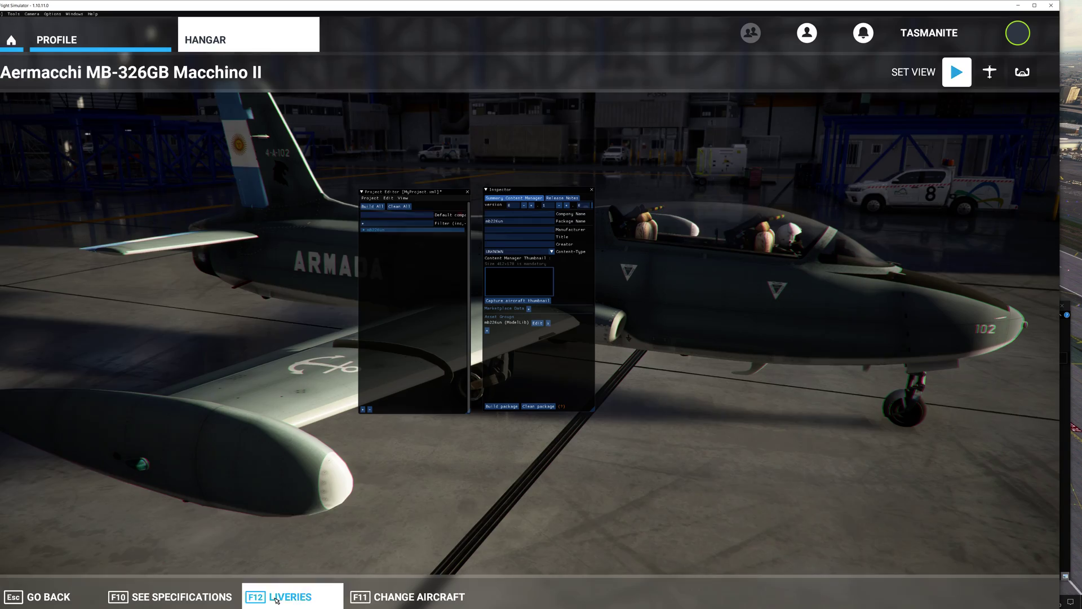
left_click(277, 597)
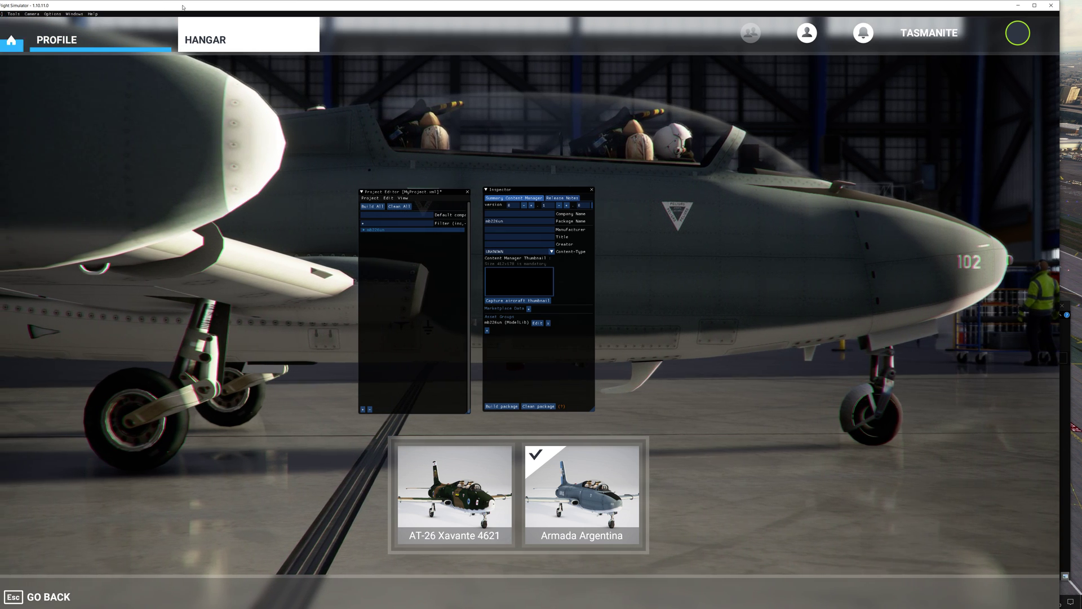
Maximize the simulator window and exit developer mode without saving the project
left_click(1037, 6)
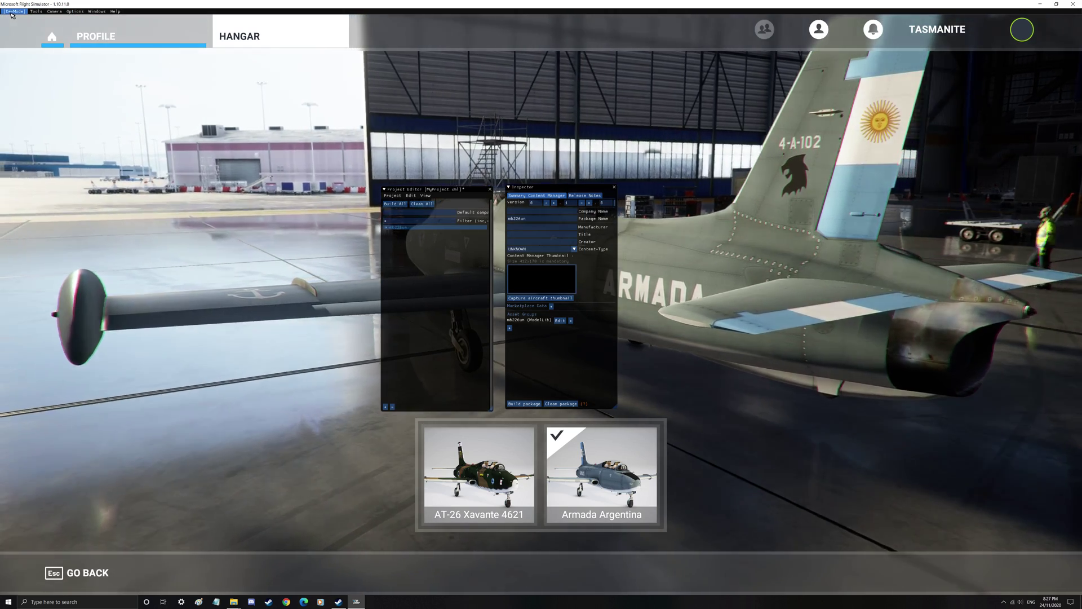
left_click(11, 15)
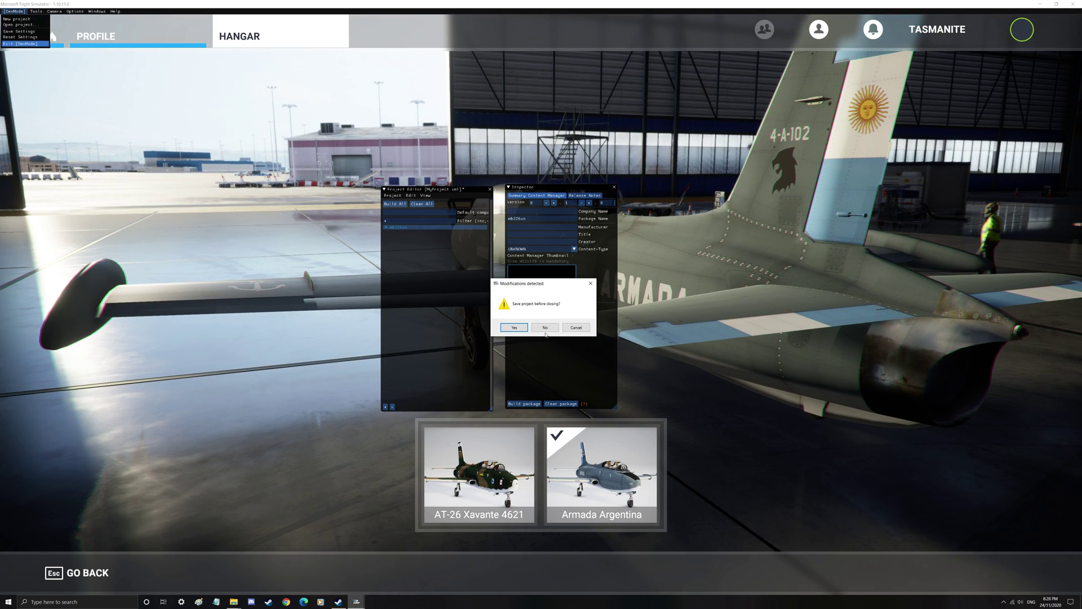
left_click(545, 328)
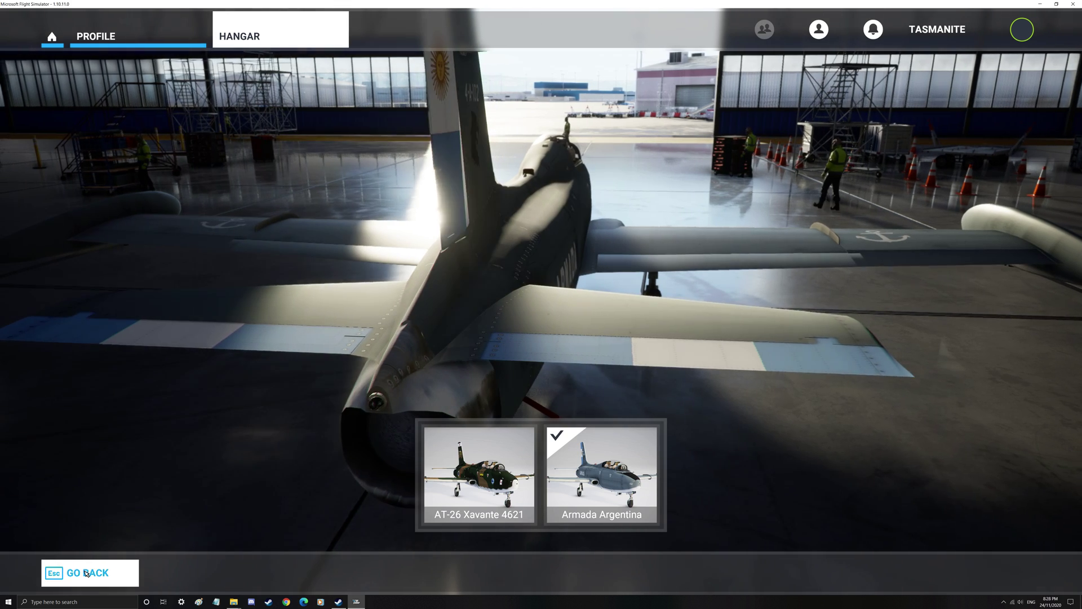
Leave the liveries and change the hangar aircraft to the ANTK Tupolev Tu-144D
left_click(86, 572)
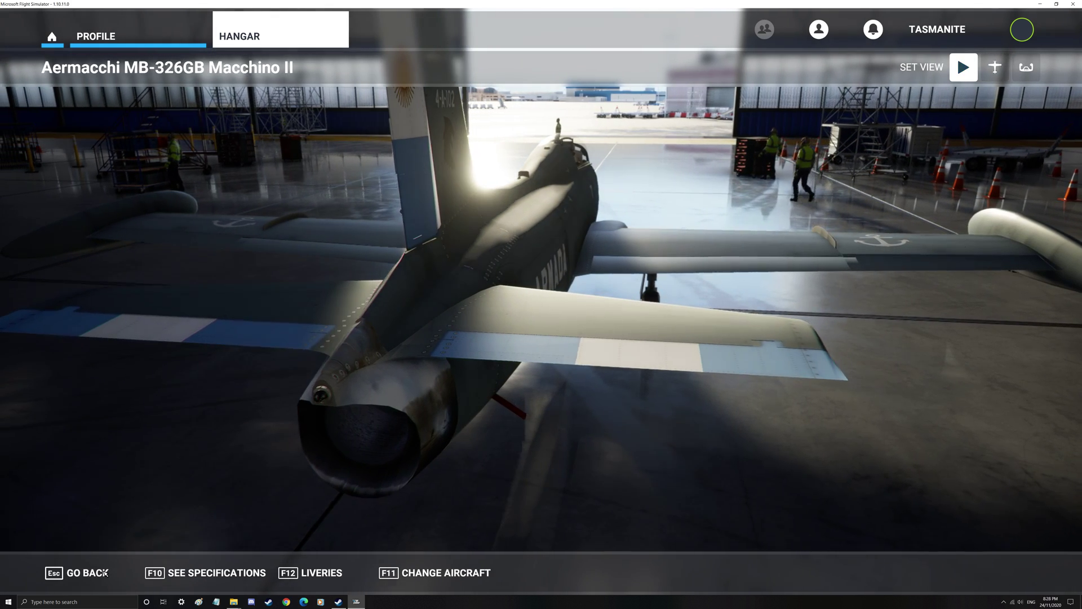
left_click(427, 572)
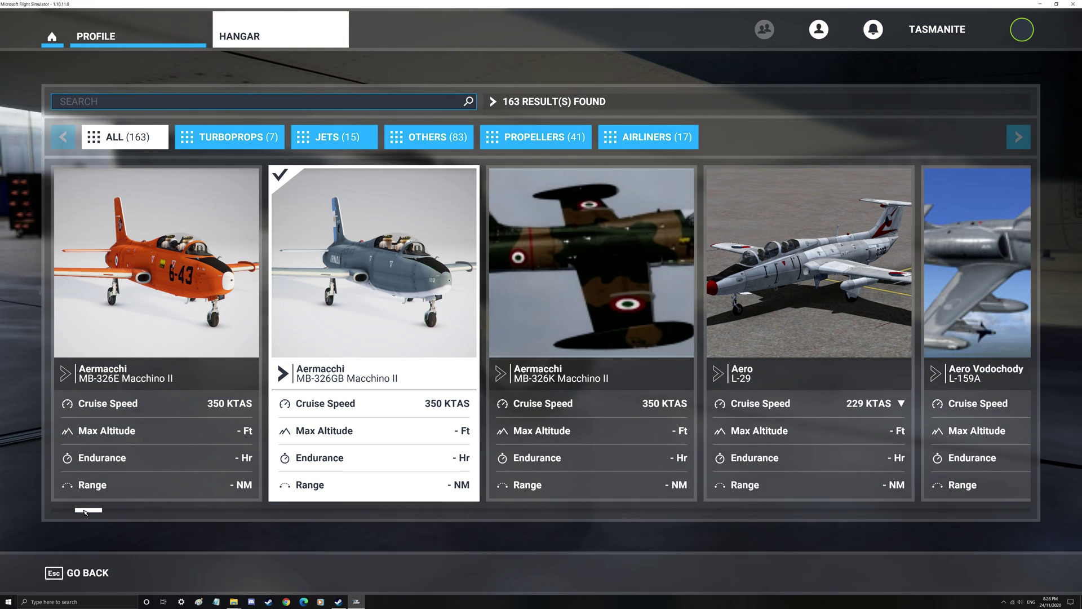
left_click_drag(84, 512, 48, 511)
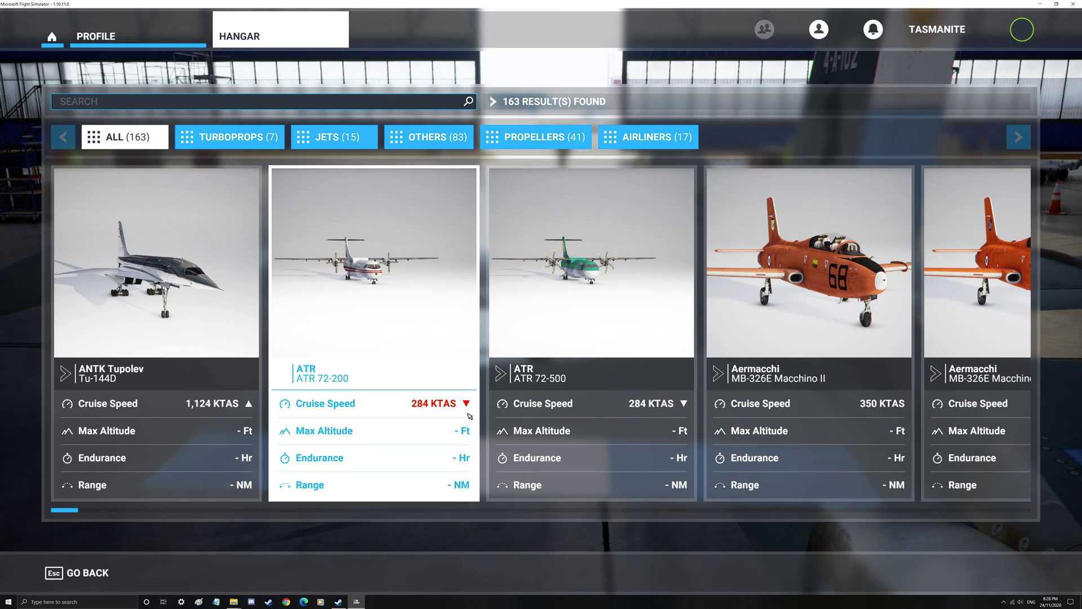
left_click(182, 261)
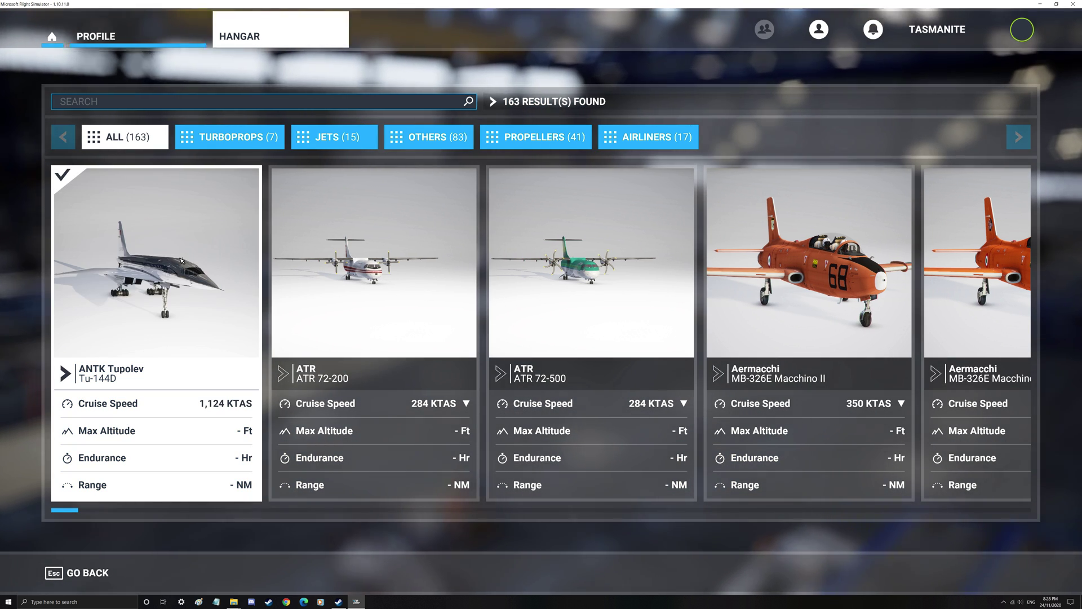
Inspect the livery thumbnails of the Tu-144D and return to its hangar view
left_click(85, 571)
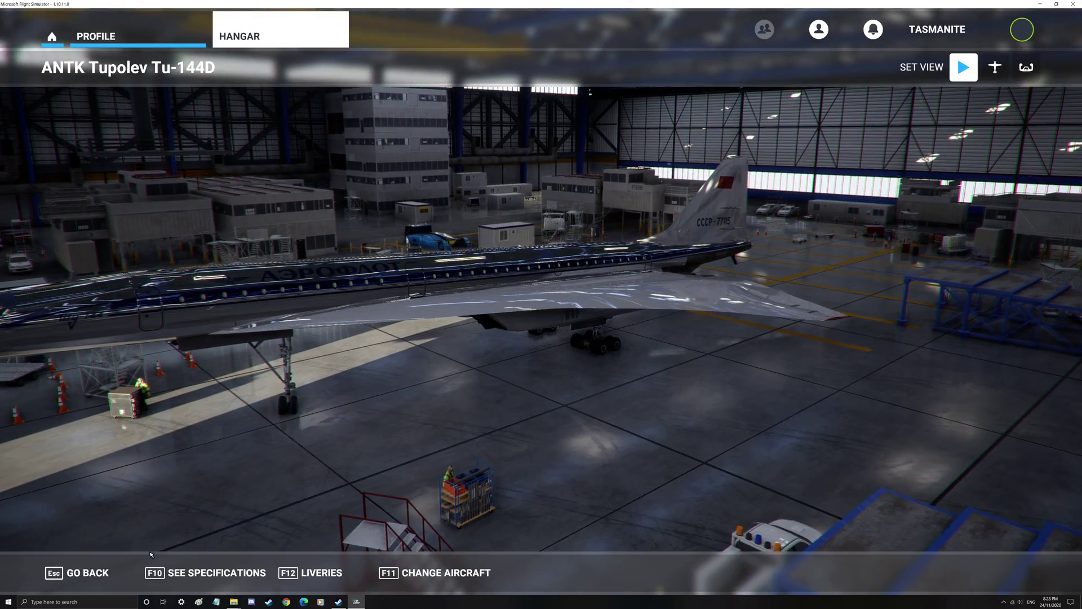
left_click(321, 573)
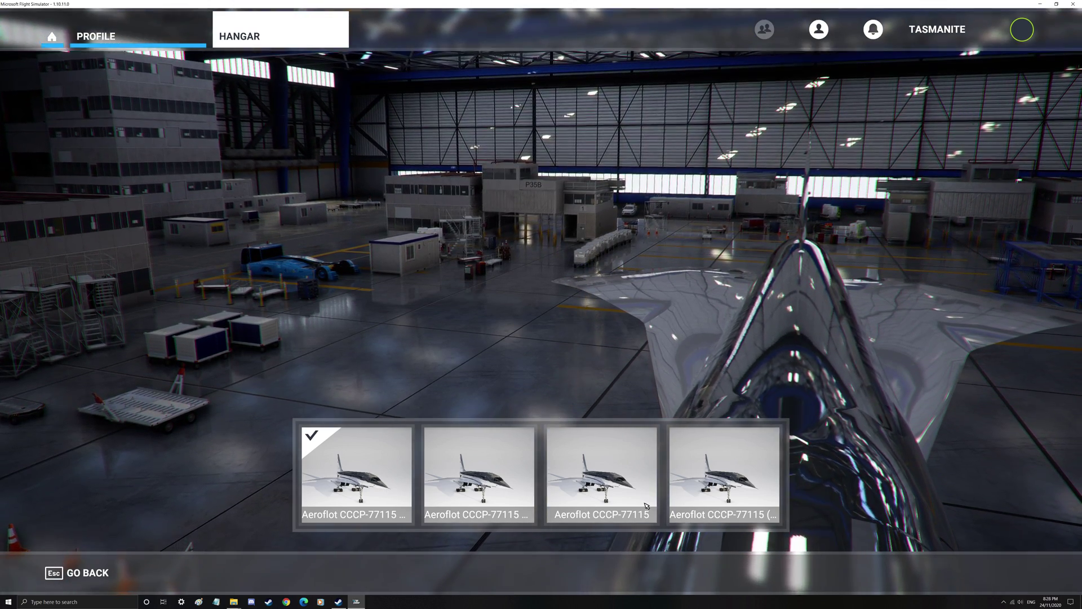
left_click(87, 573)
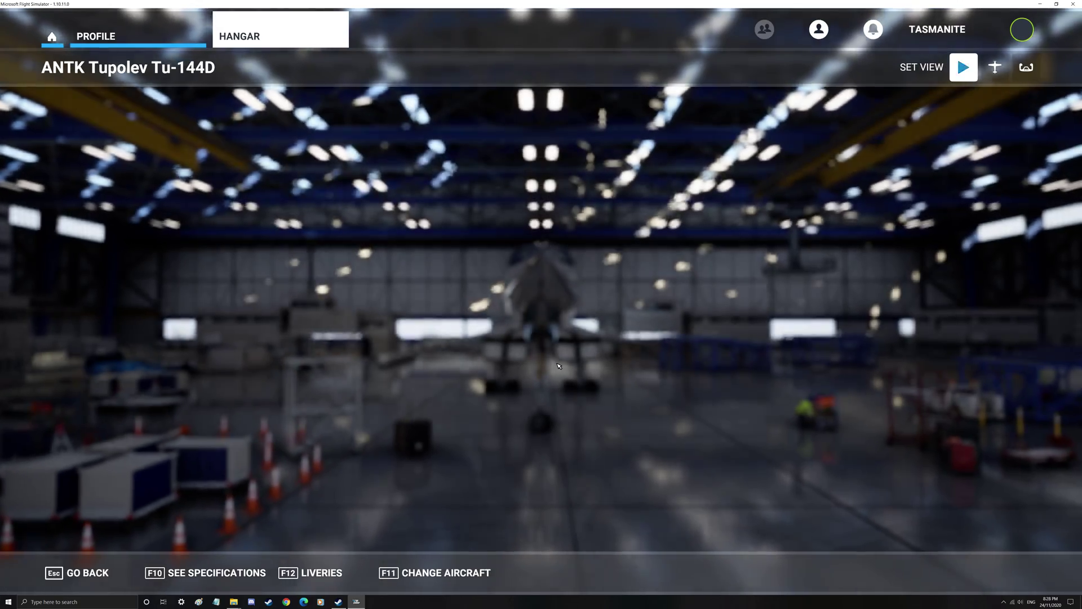